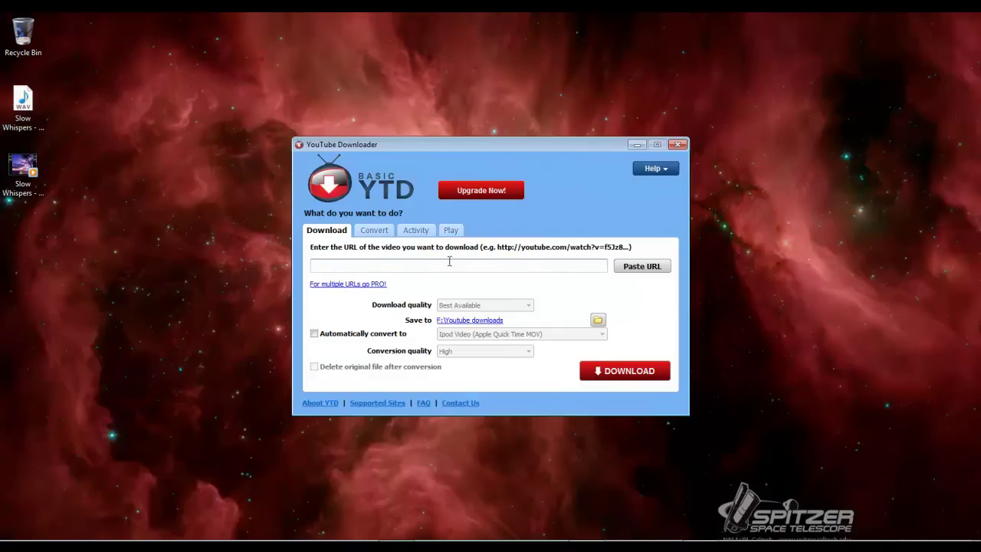
Exit YouTube Downloader so only the Slow Whispers audio editor remains
click(678, 145)
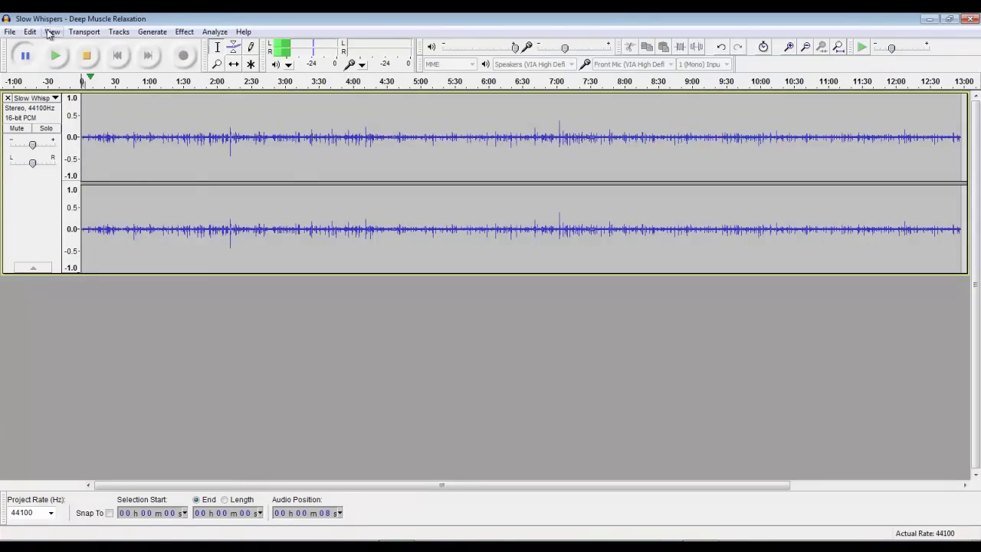
Close Audacity, discarding the current project without saving
click(11, 32)
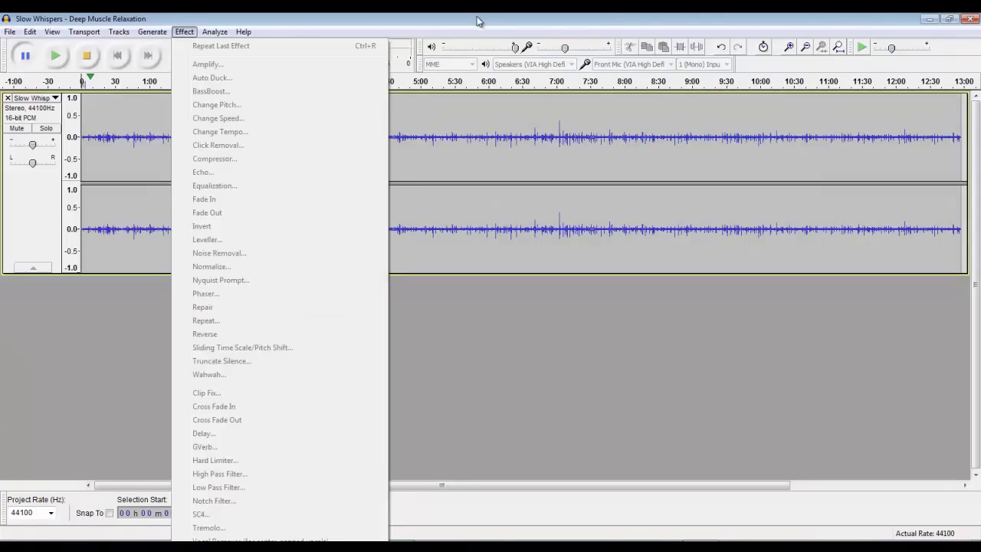
click(477, 20)
click(971, 20)
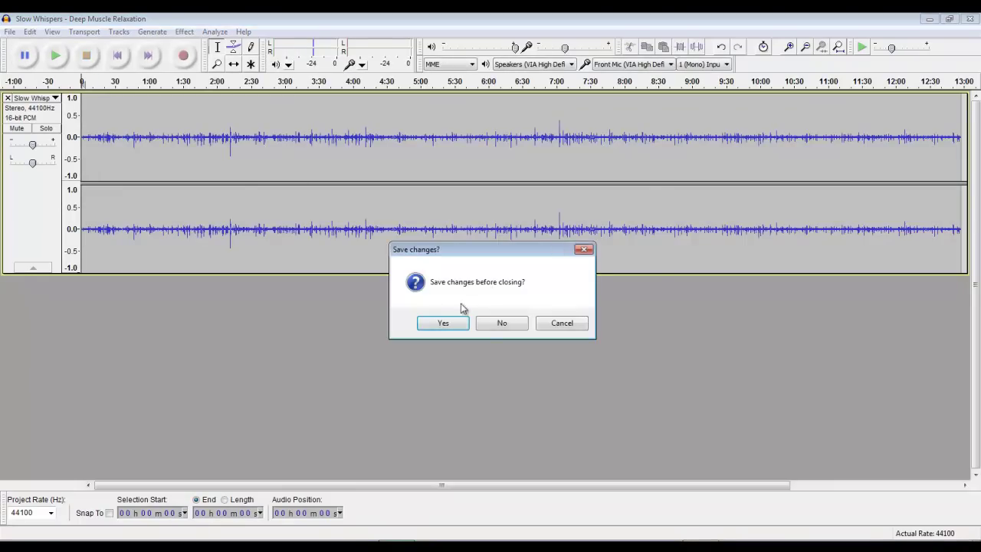
click(498, 325)
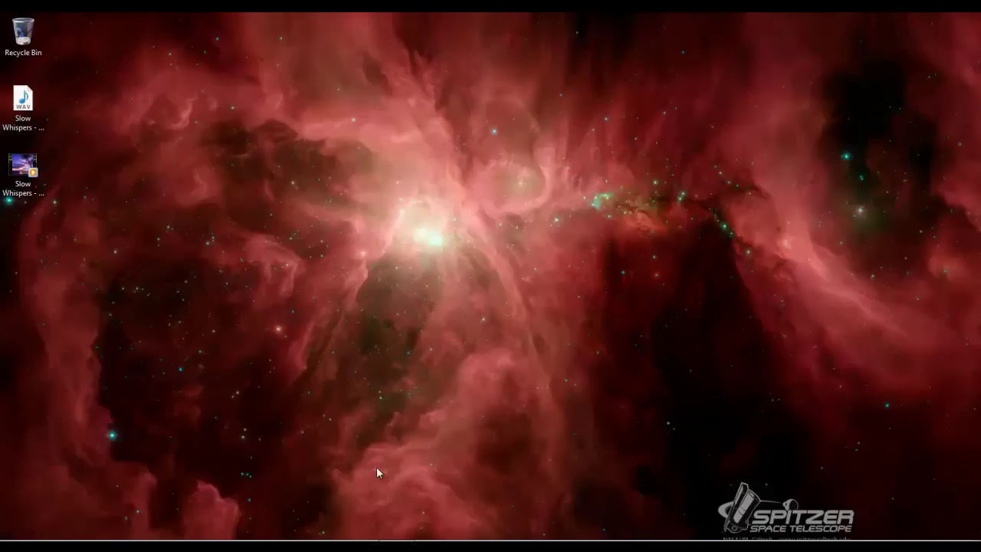
Relaunch Audacity and reopen 'Slow Whispers - Deep Muscle Relaxation.flv' from Recent Files
click(31, 539)
click(29, 307)
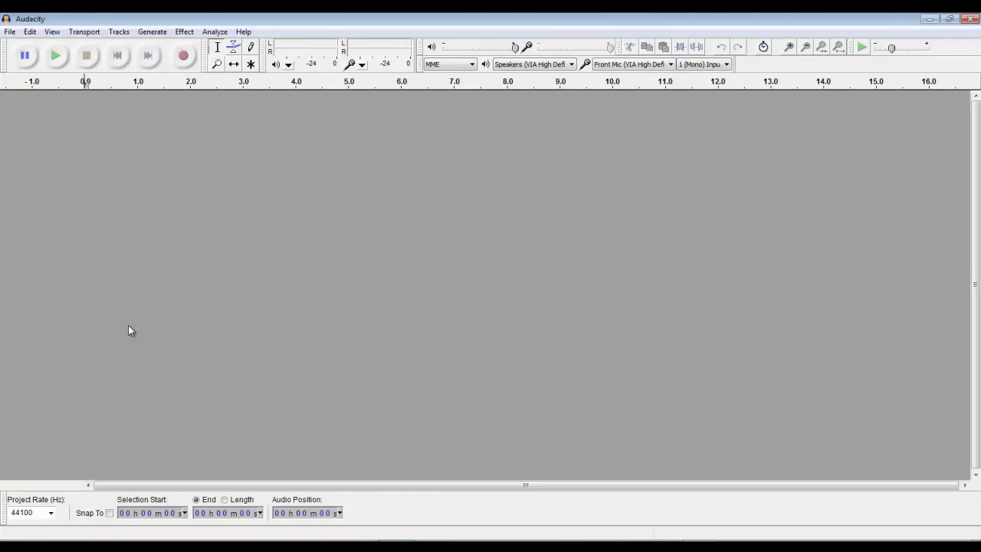
click(10, 32)
mouse_move(46, 73)
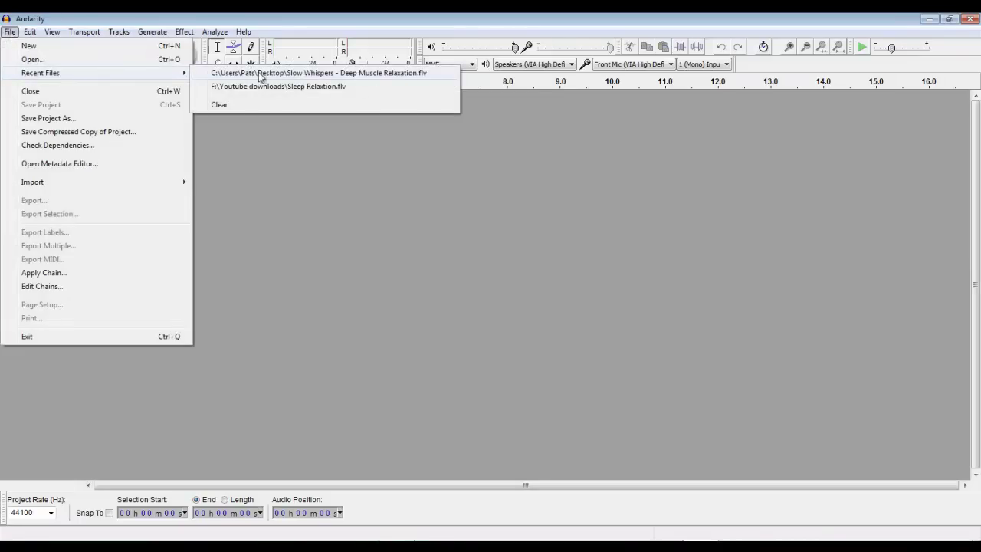
click(260, 75)
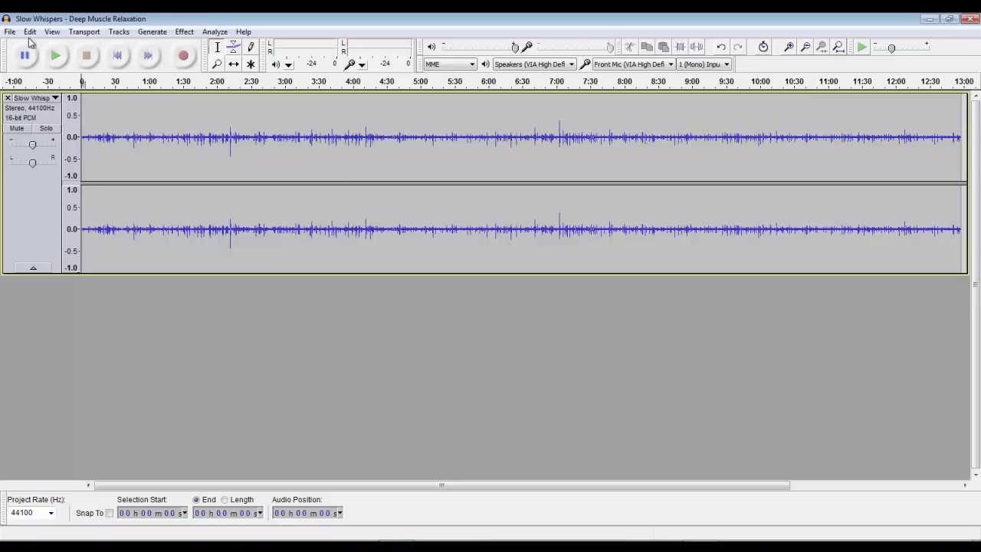
Play the opening seconds while raising the Slow Whispers track gain to +5 dB
click(55, 57)
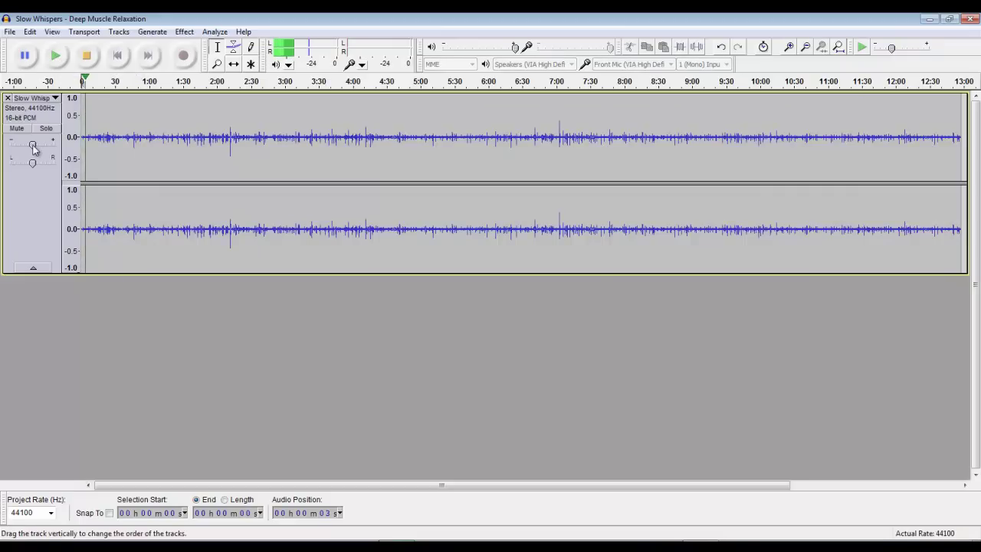
drag(37, 145, 38, 147)
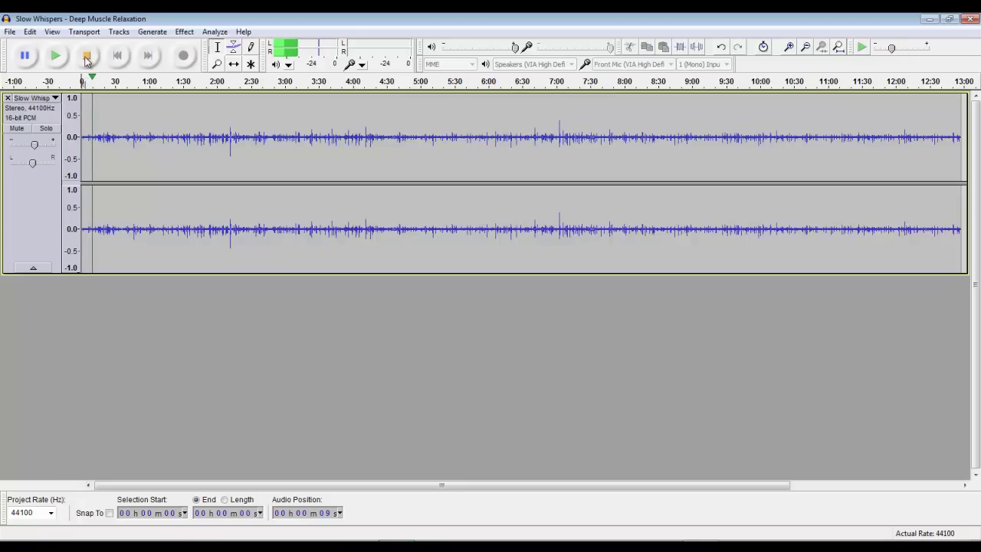
key(space)
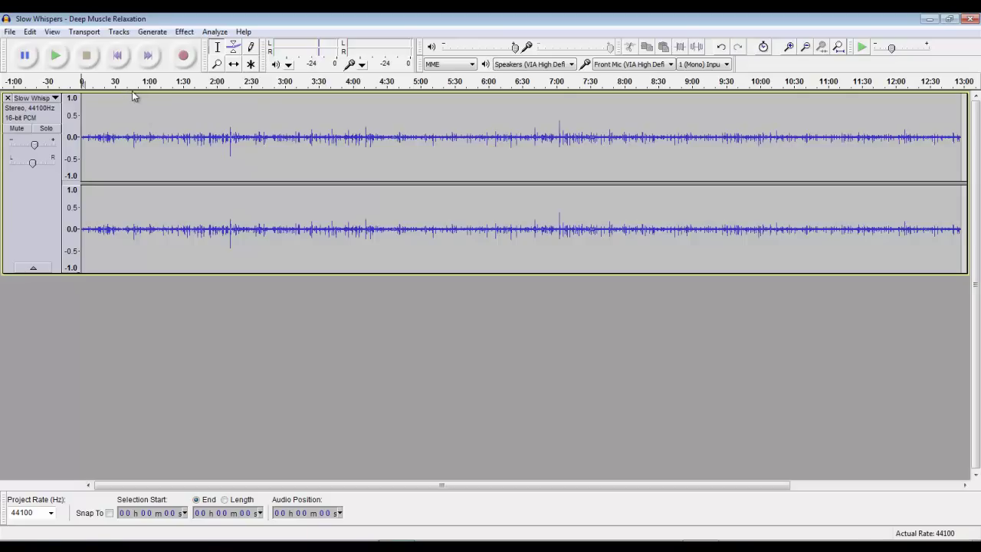
Export the track as a 16-bit PCM WAV to the Desktop, then quit Audacity unsaved
click(9, 33)
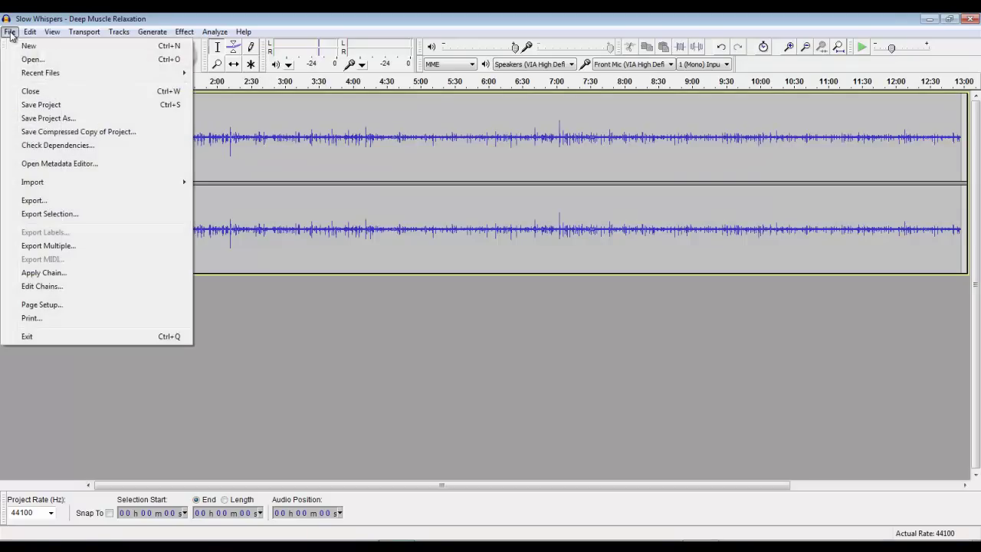
click(32, 200)
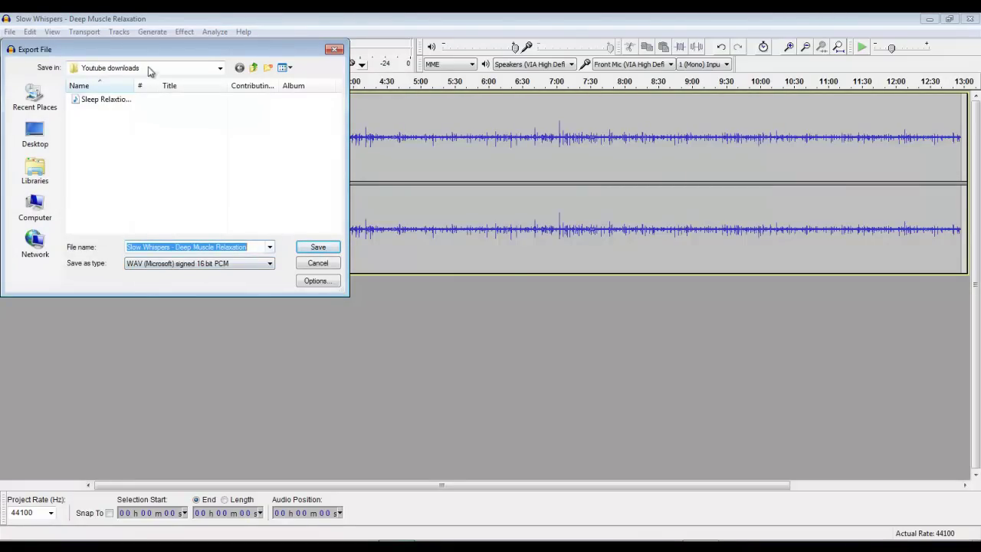
click(34, 134)
click(318, 246)
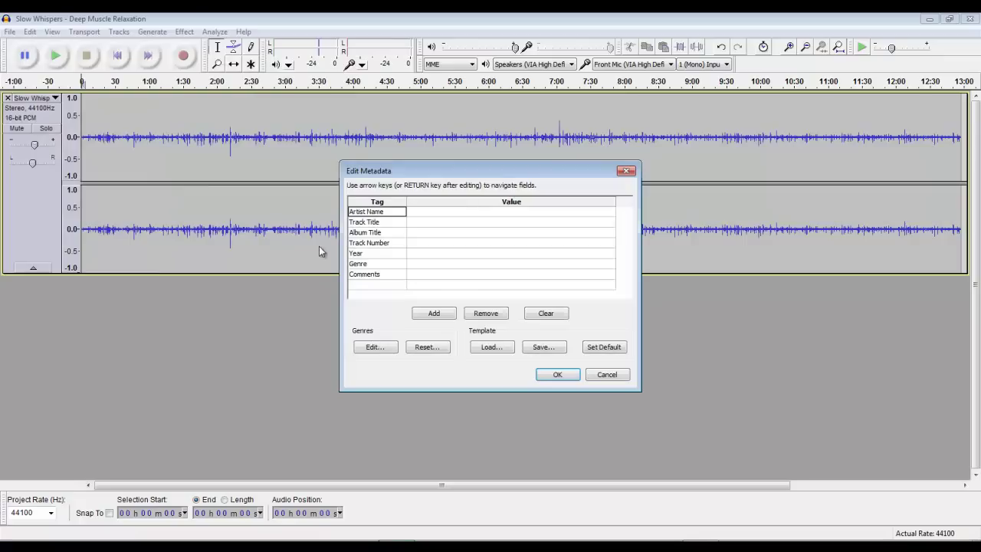
click(545, 377)
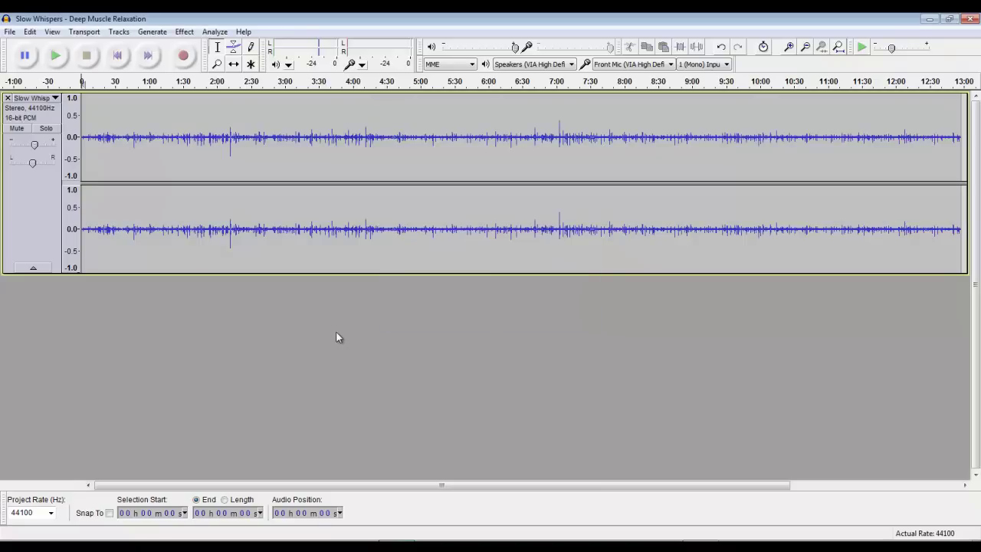
click(970, 23)
click(508, 327)
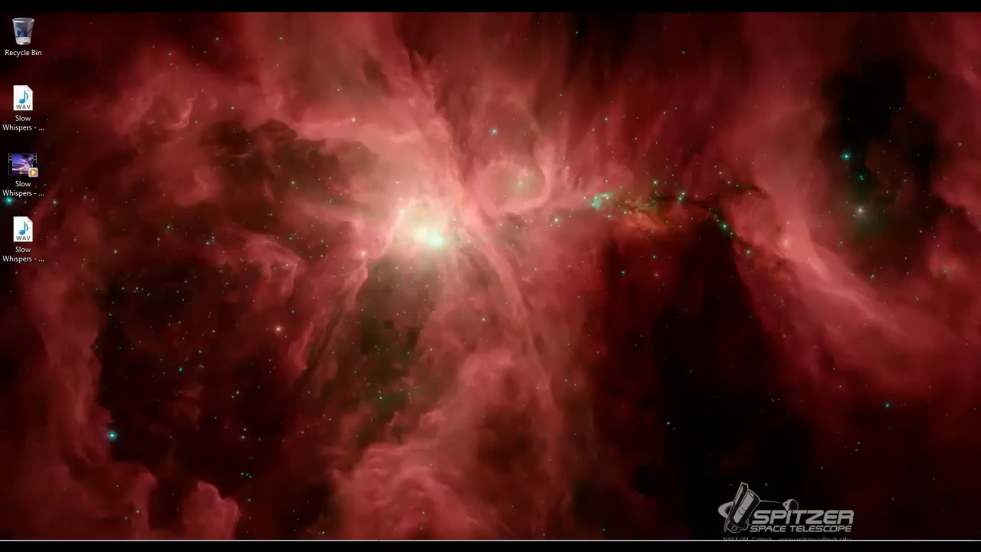
Open the exported desktop WAV with Adobe Soundbooth CS5
right_click(25, 230)
mouse_move(281, 290)
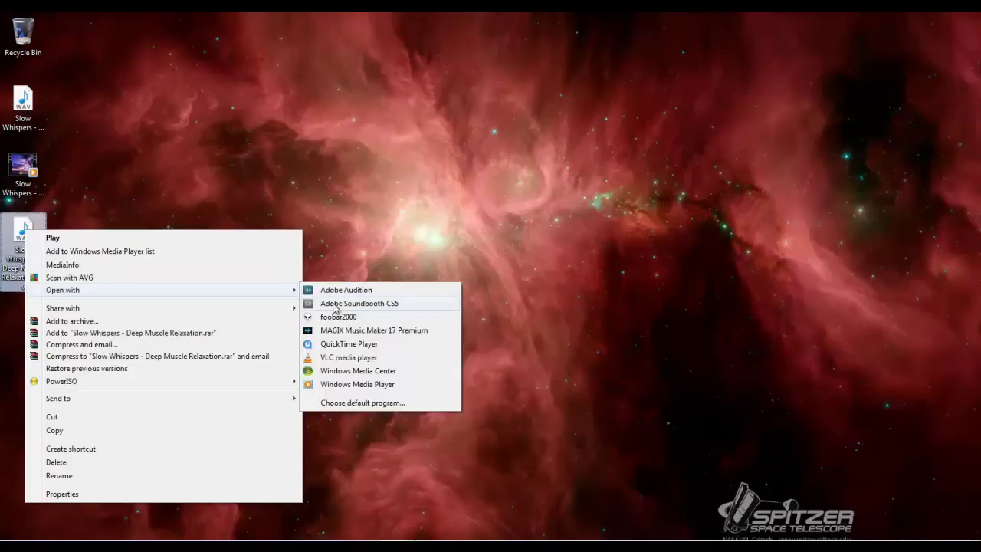
click(332, 302)
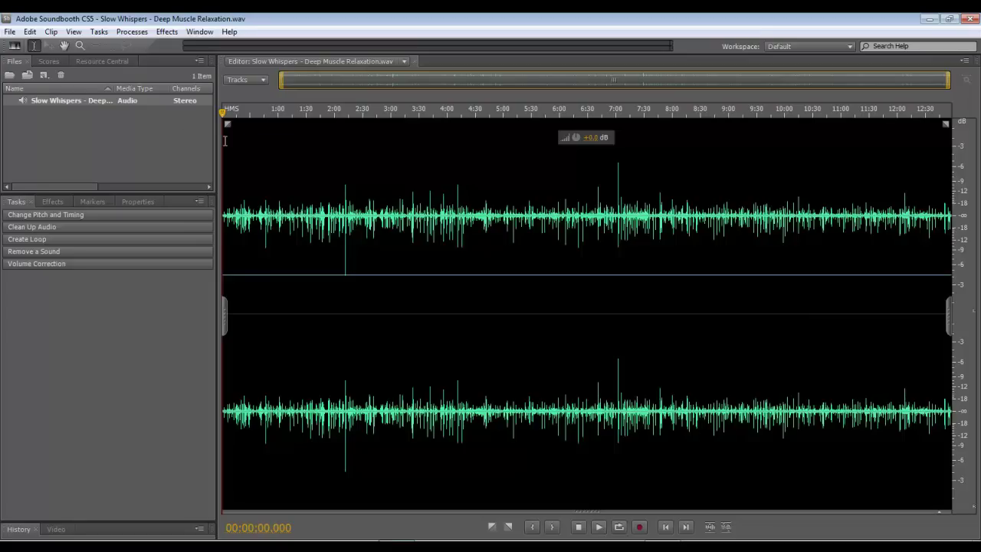
click(247, 111)
key(space)
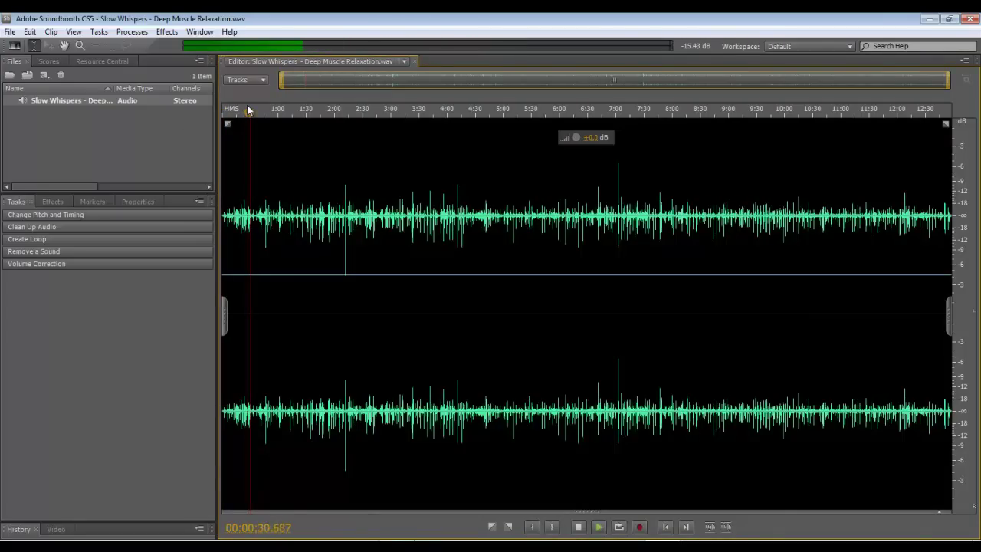
key(space)
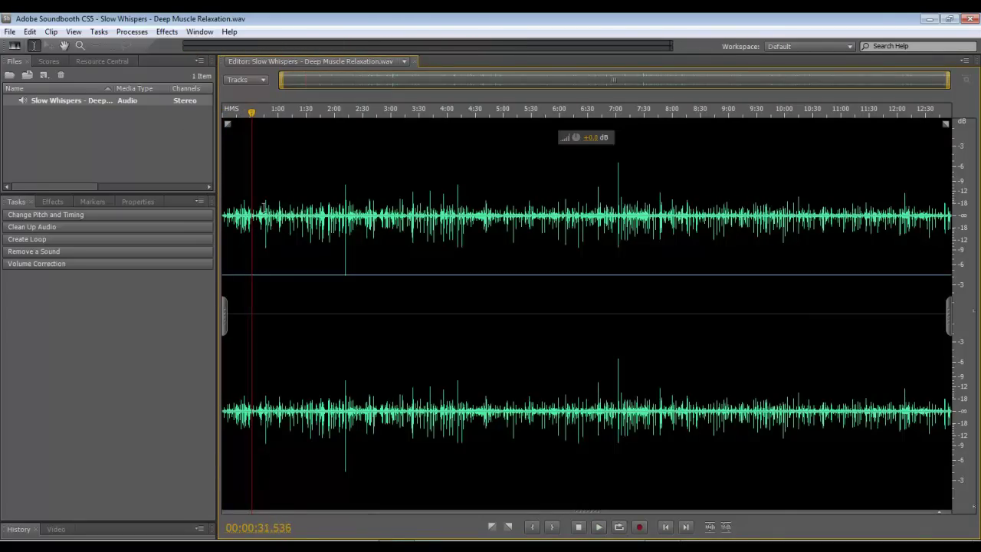
drag(252, 113, 222, 113)
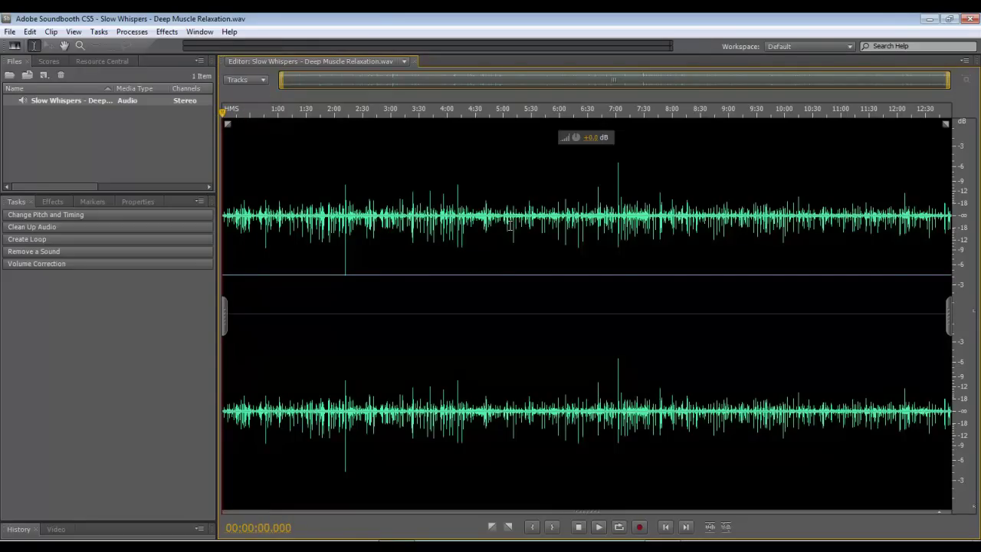
Select the quiet stretch starting near 0:33.85 and capture it as a noise print
scroll(510, 225, up, 5)
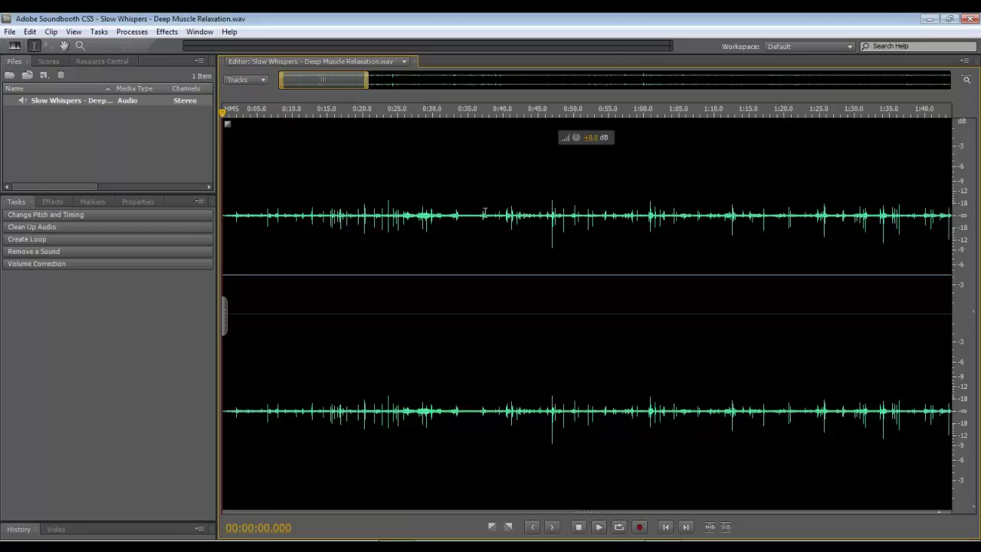
drag(460, 215, 480, 221)
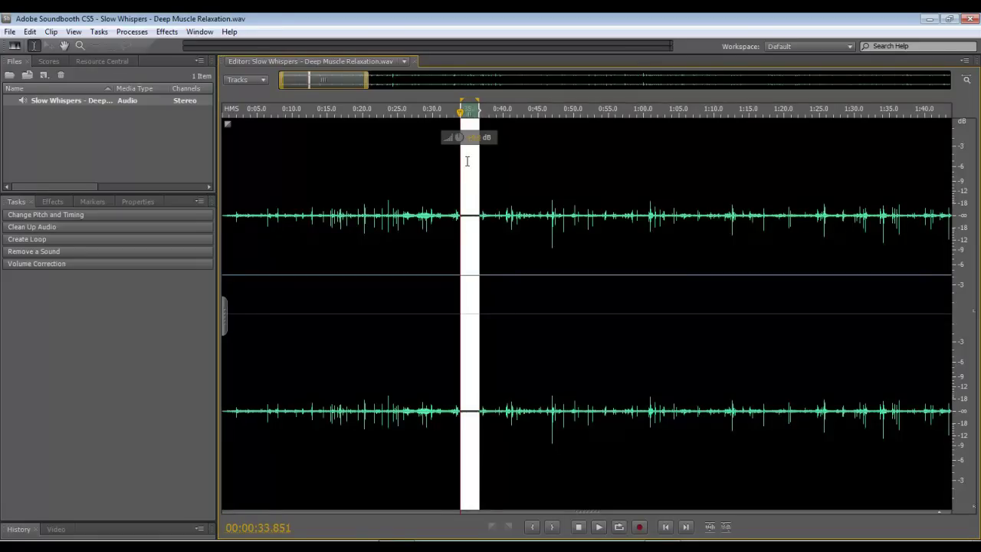
click(131, 33)
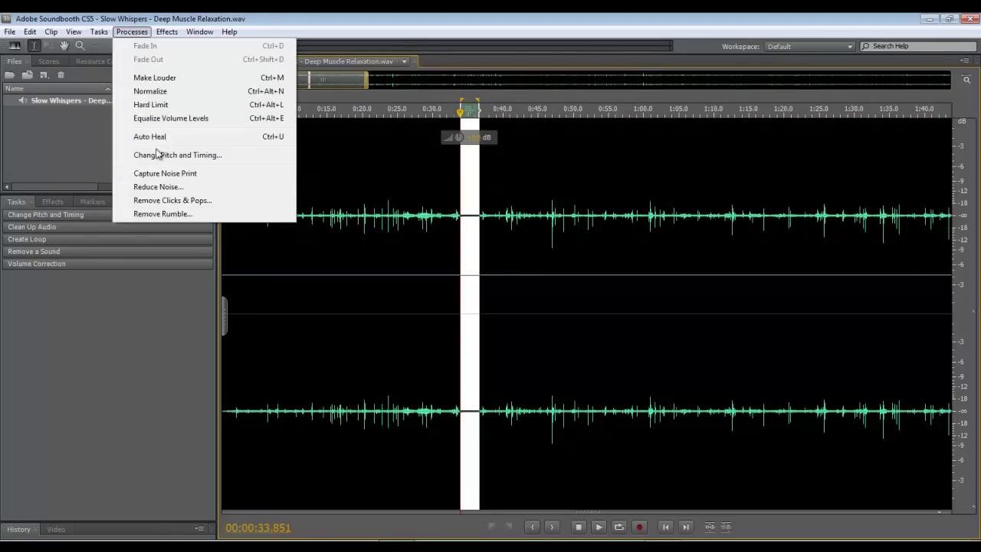
click(144, 176)
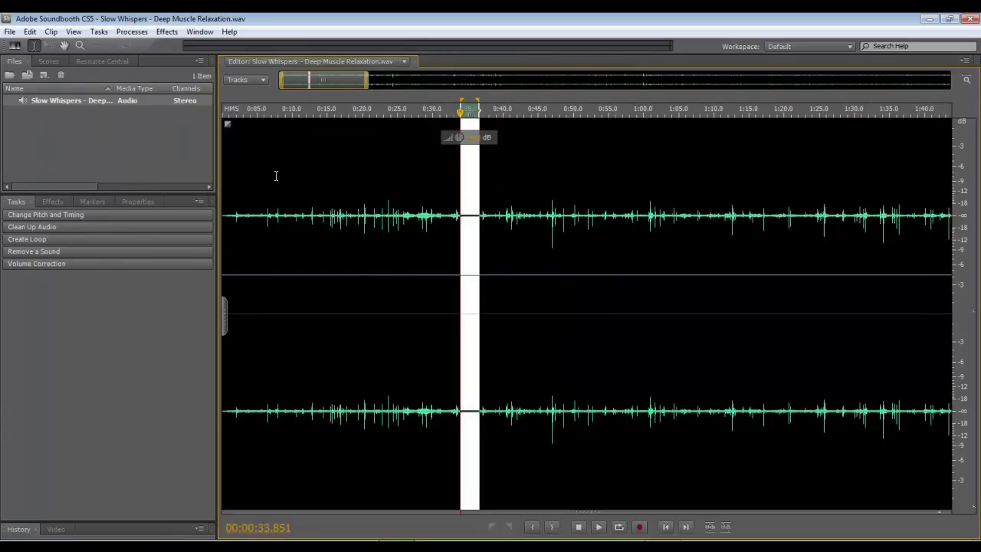
Deselect the quiet section and zoom out to show the full ~12:30 track
click(326, 156)
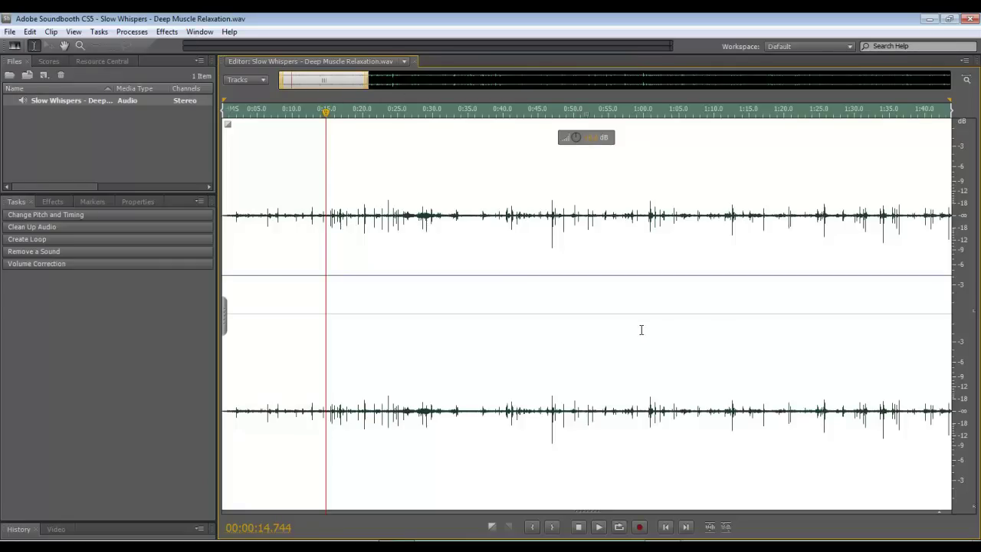
scroll(641, 330, down, 10)
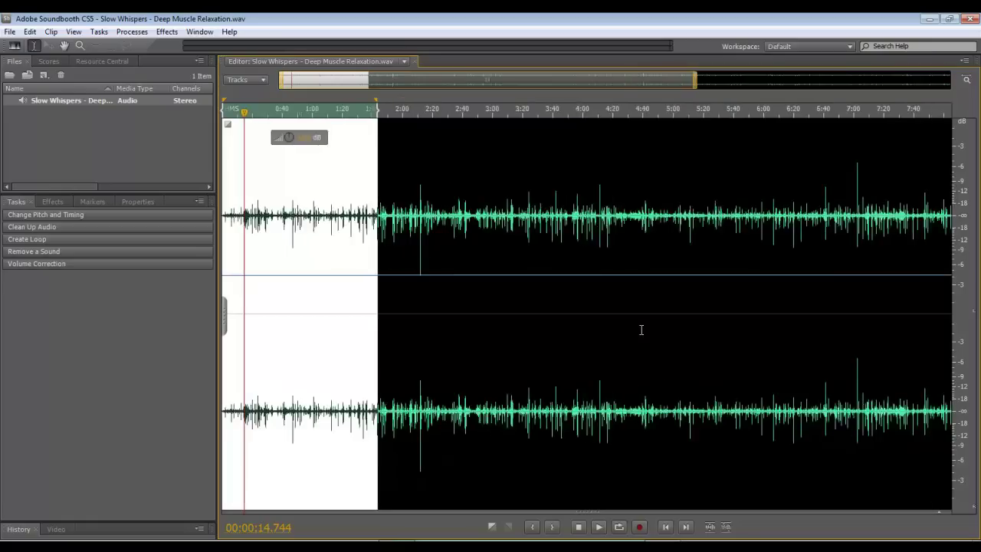
click(373, 173)
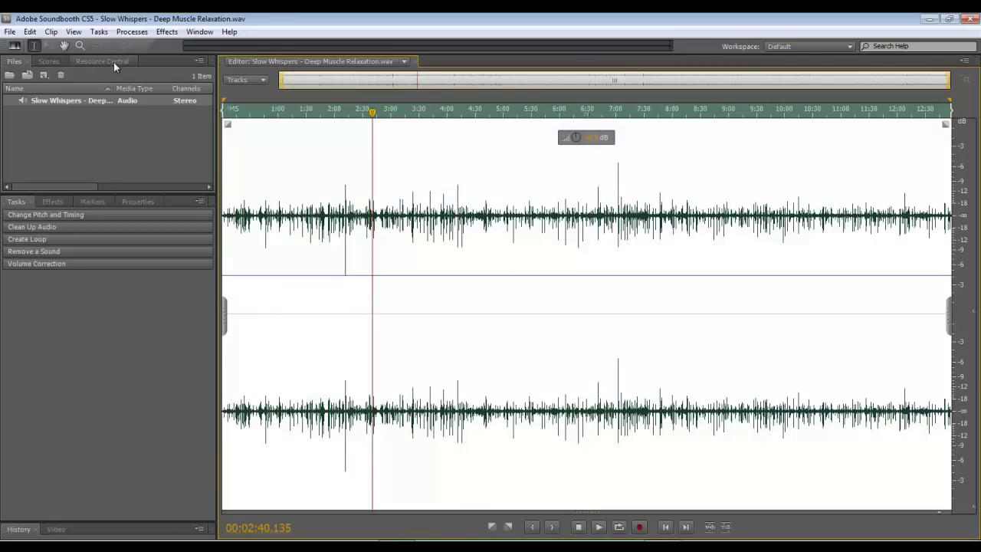
Try Reduce Noise at about 54%, cancel it, and move the playhead back to 2:01
click(132, 31)
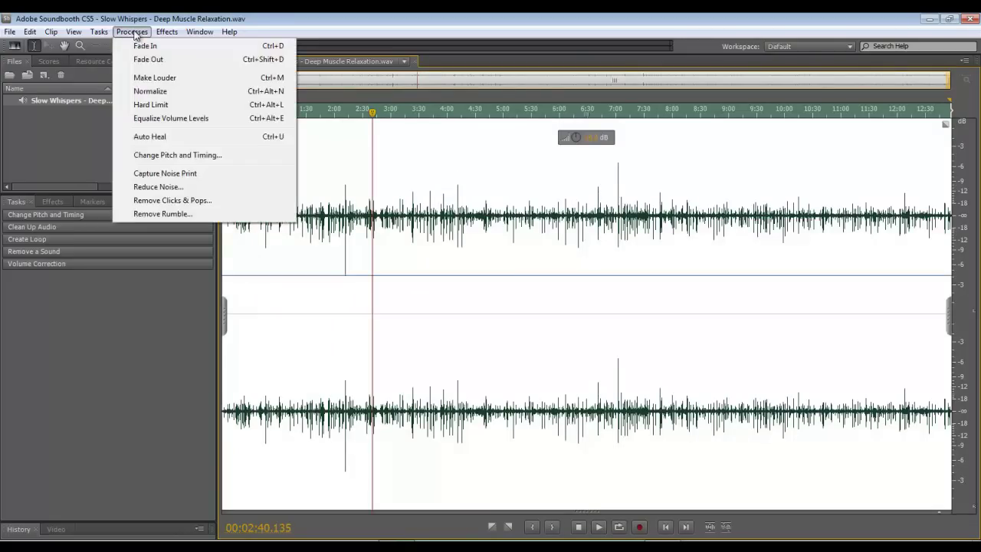
click(158, 187)
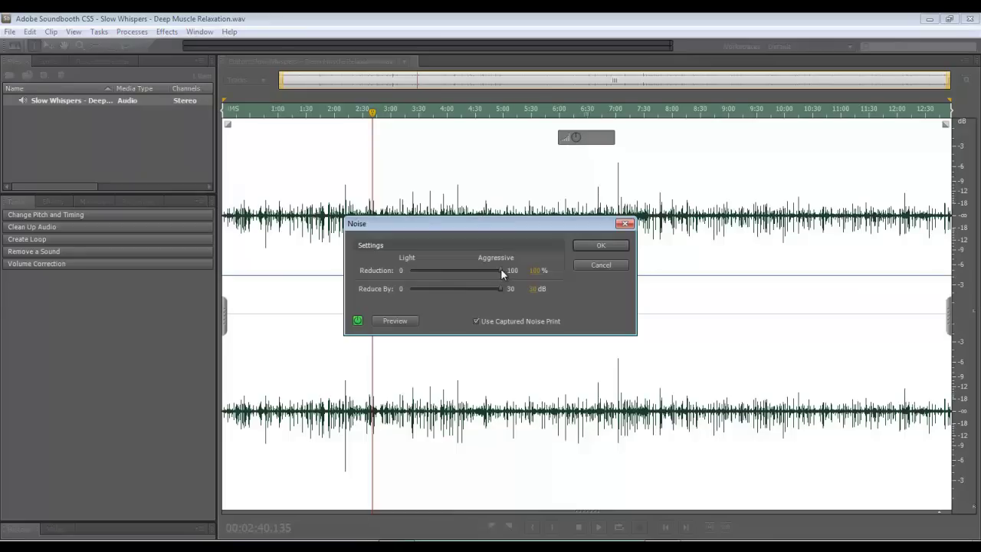
drag(500, 270, 456, 270)
click(624, 223)
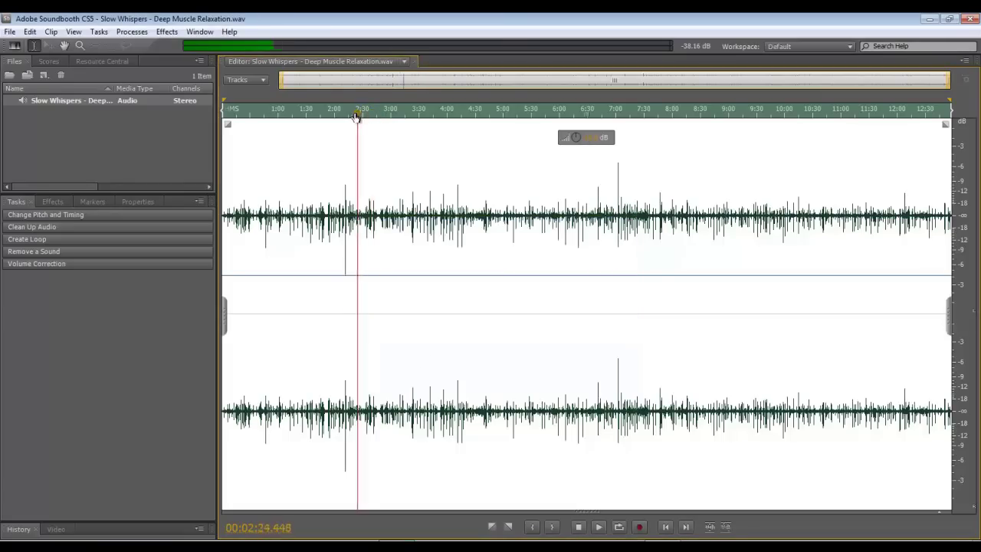
drag(356, 115, 335, 114)
Apply Reduce Noise with the captured noise print at 100% reduction and 30 dB
click(131, 31)
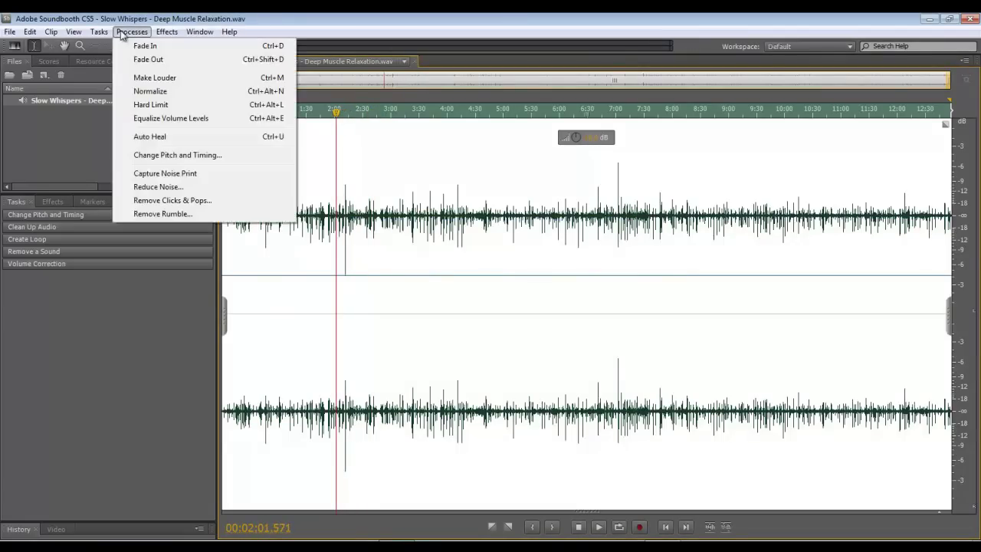
click(147, 187)
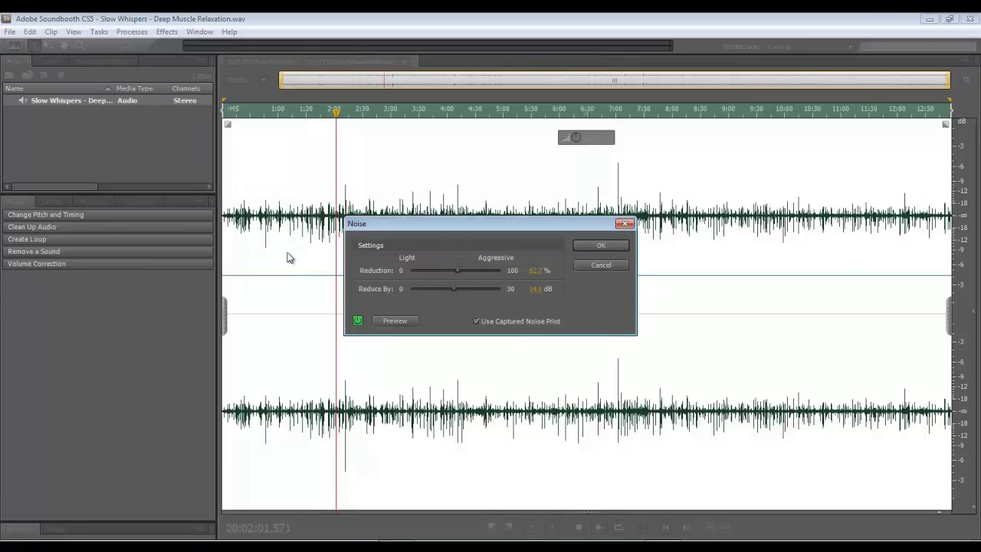
click(387, 322)
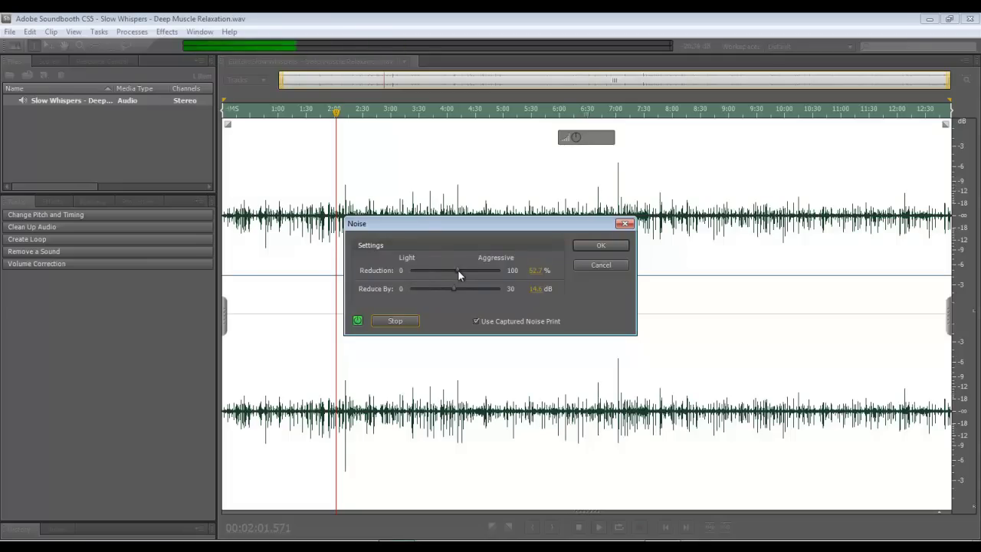
drag(458, 270, 504, 269)
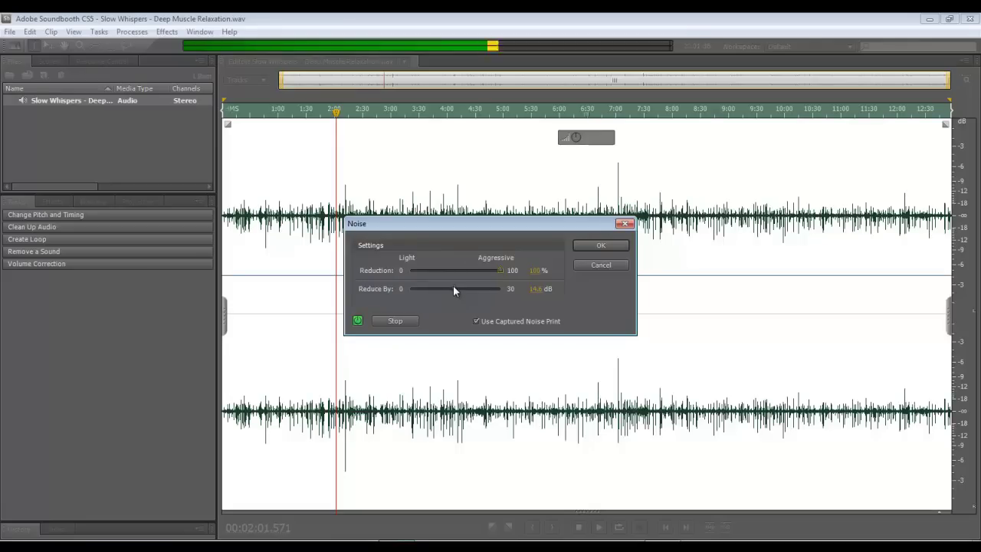
drag(452, 288, 503, 288)
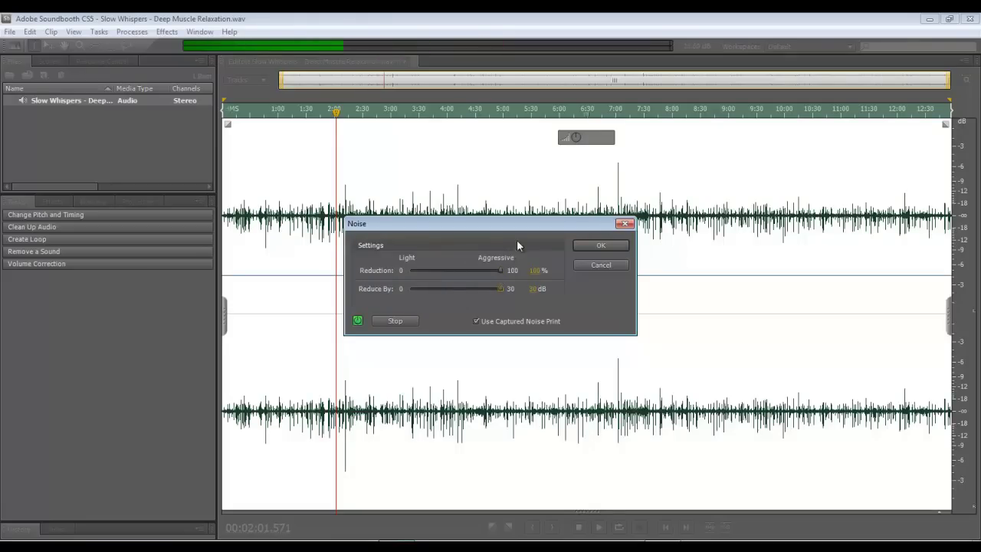
click(589, 247)
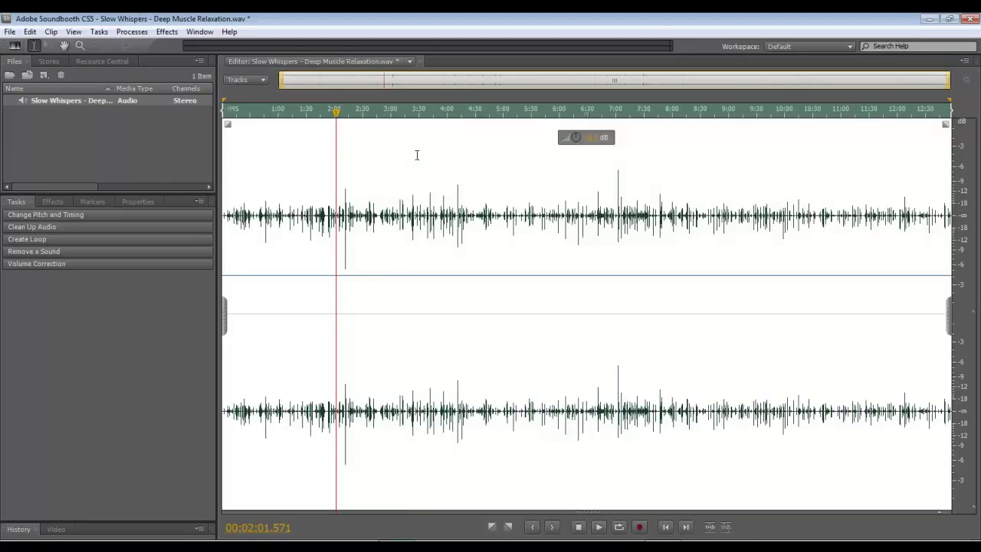
Play the cleaned audio around 1:57–2:05 twice, then switch to the spectral frequency display
click(336, 113)
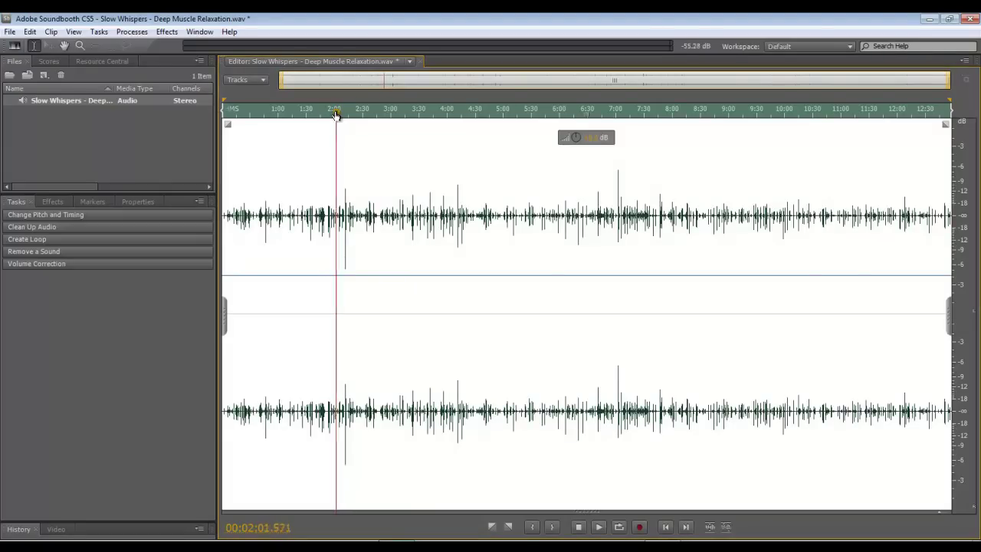
key(space)
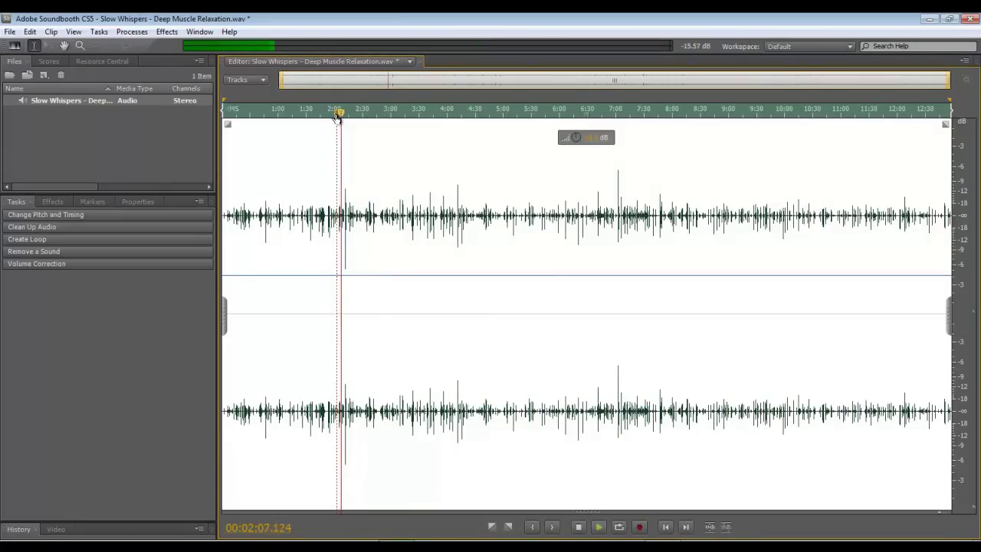
key(space)
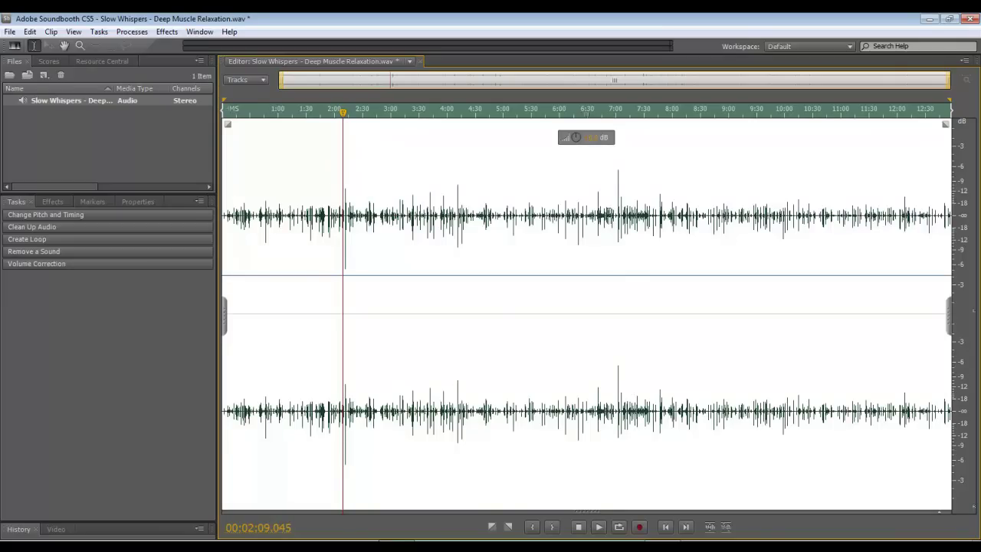
drag(347, 118, 342, 113)
key(space)
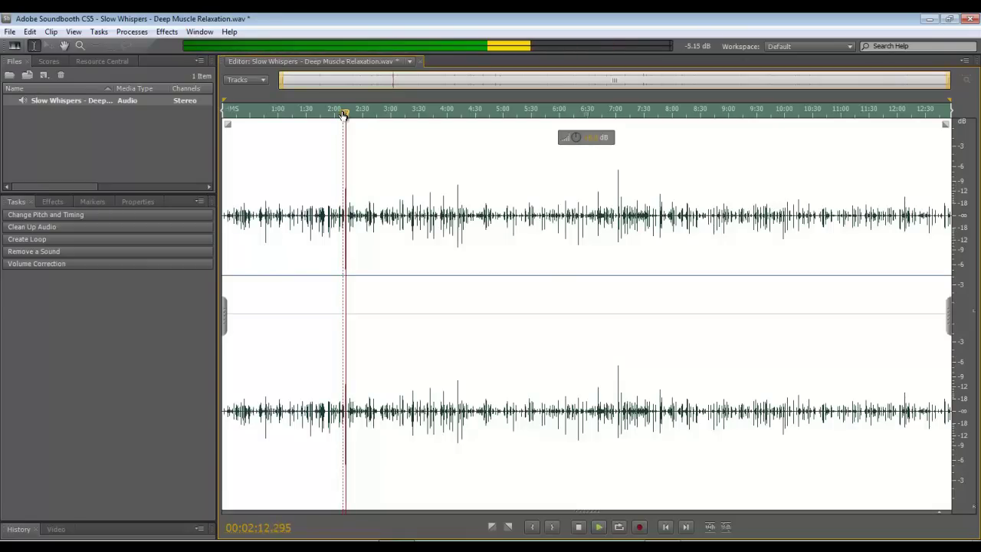
key(space)
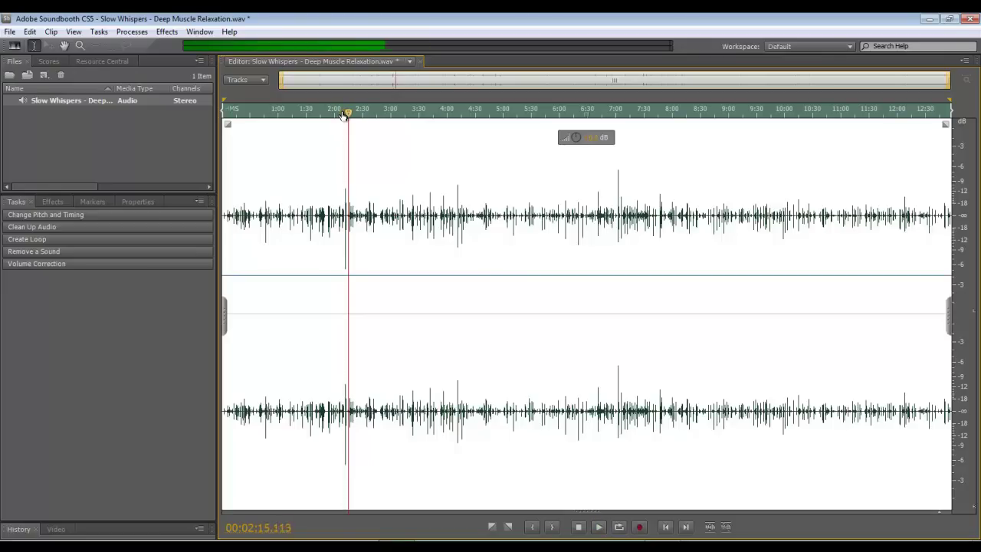
drag(349, 113, 340, 115)
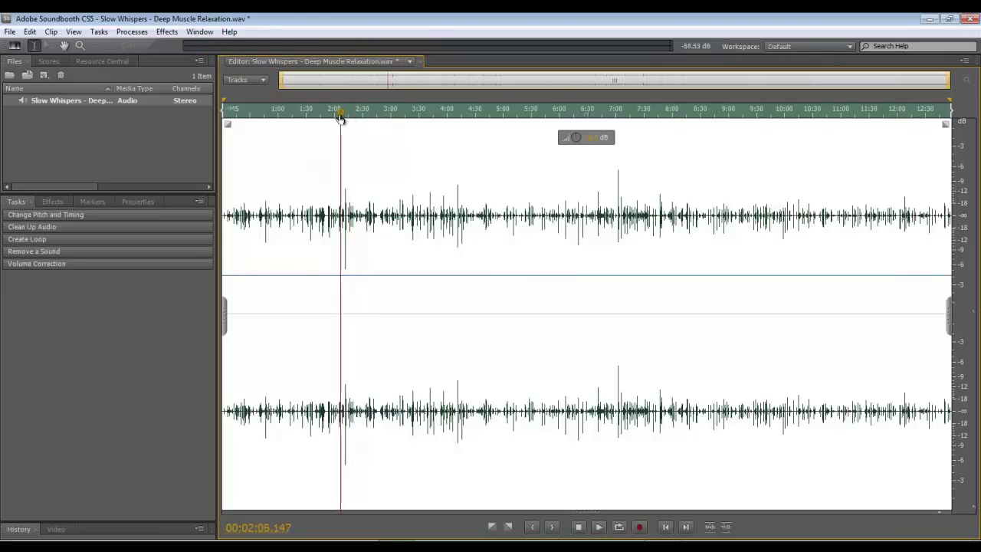
click(14, 47)
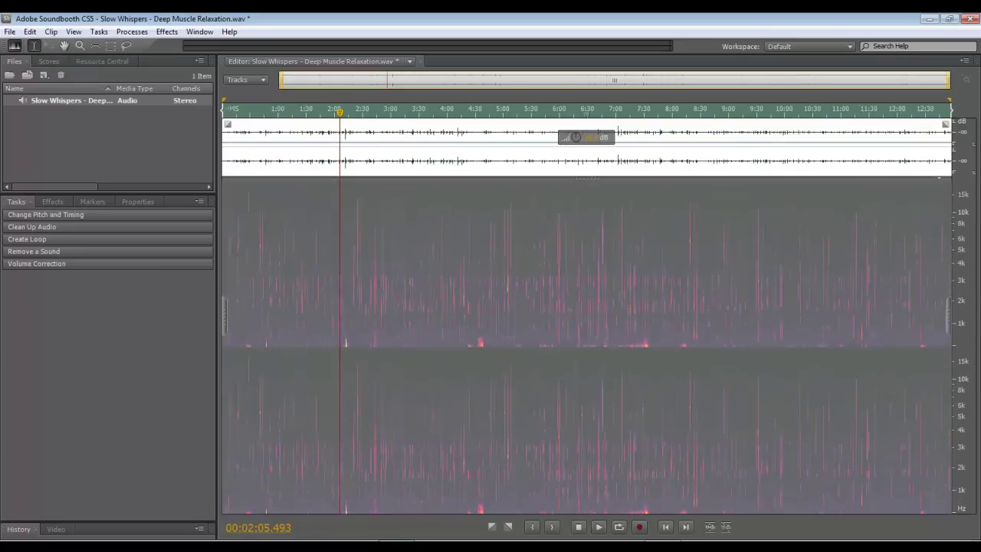
Enlarge the spectral frequency panel and return the playhead to about 2:02
click(507, 287)
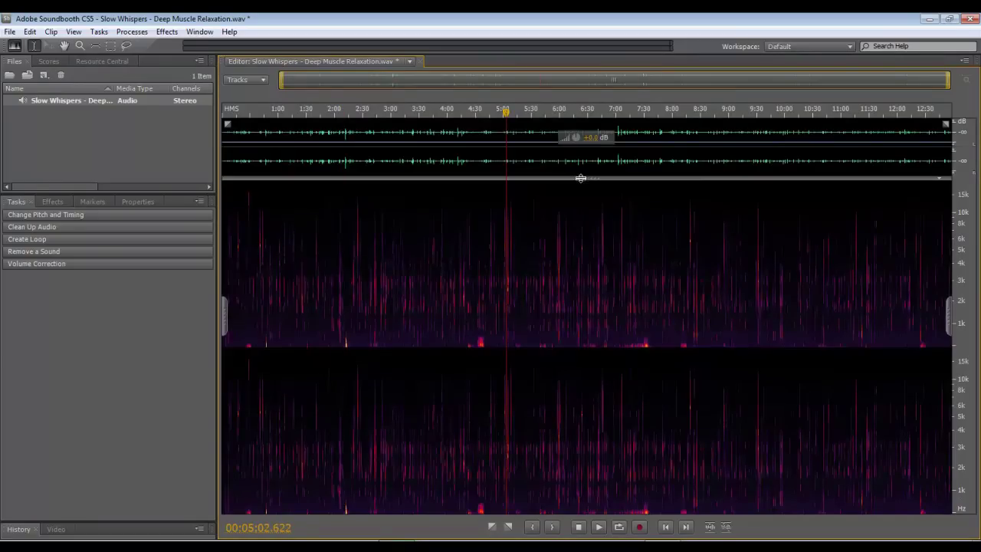
drag(580, 177, 581, 172)
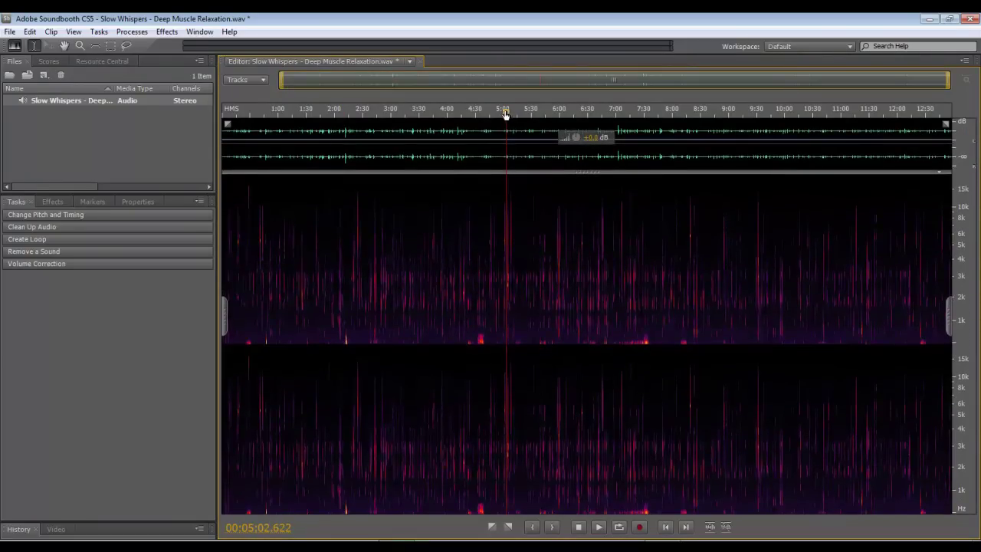
drag(505, 114, 337, 108)
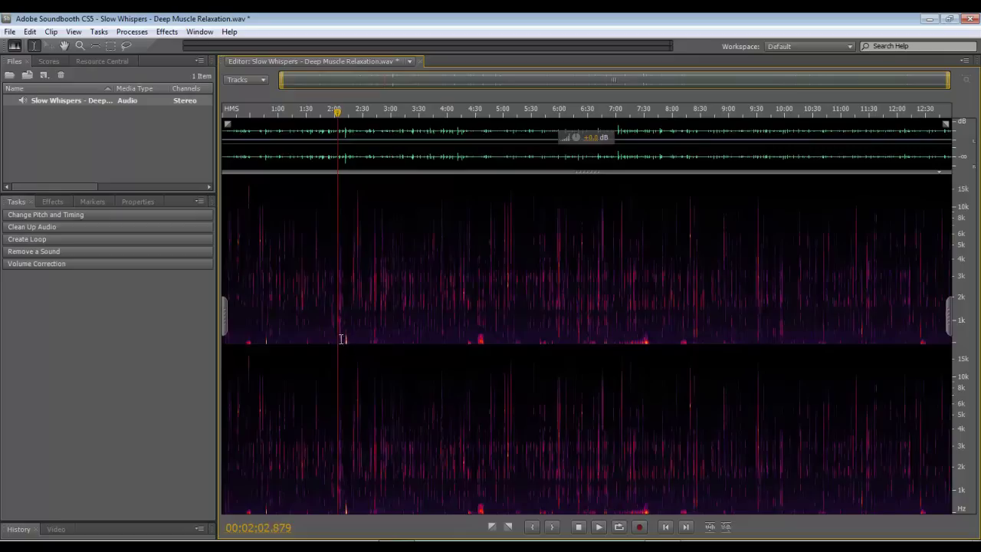
Marquee-select the low noise spike near 2:08, lower its volume, and play back from 2:03 to check
click(111, 45)
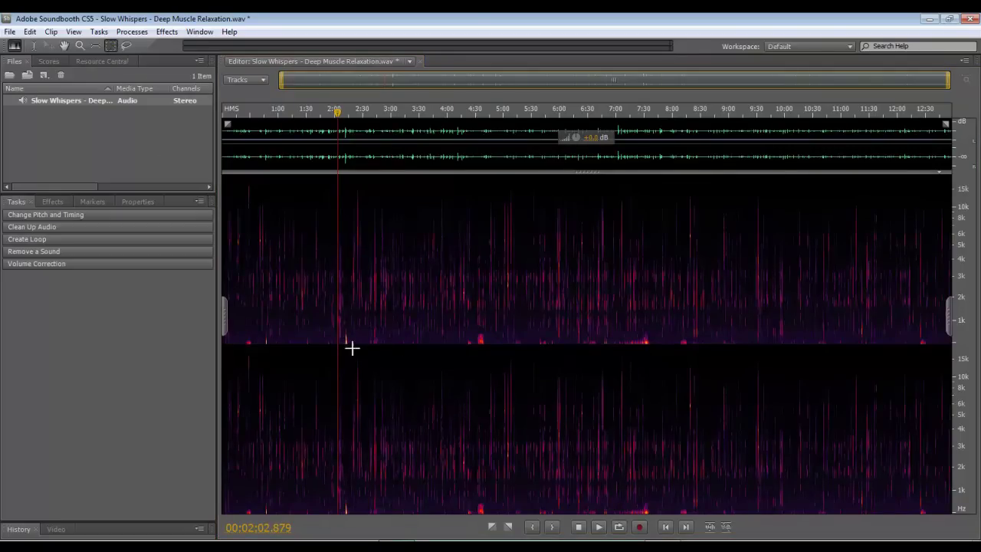
click(342, 326)
mouse_move(345, 334)
mouse_down()
mouse_move(350, 346)
mouse_move(346, 339)
mouse_up()
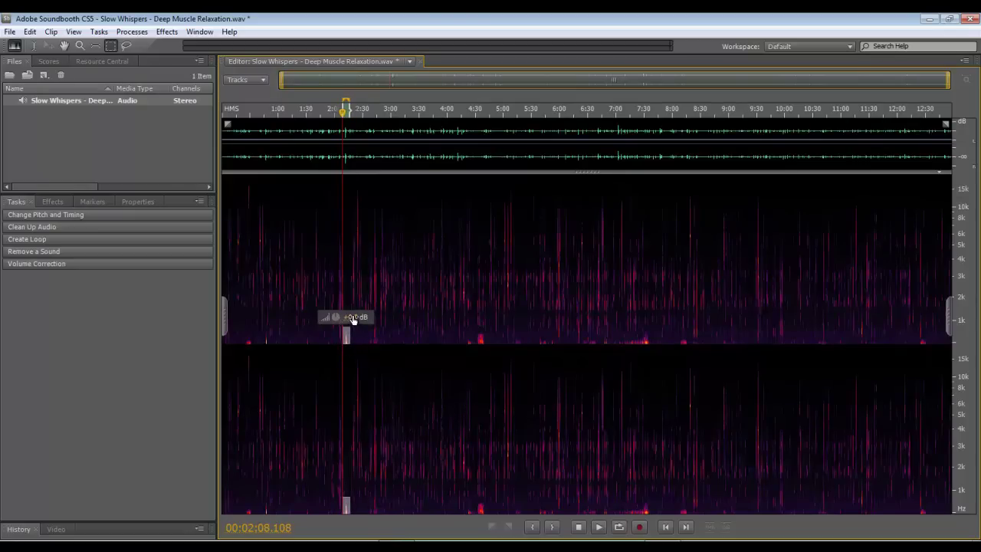
drag(318, 320, 295, 322)
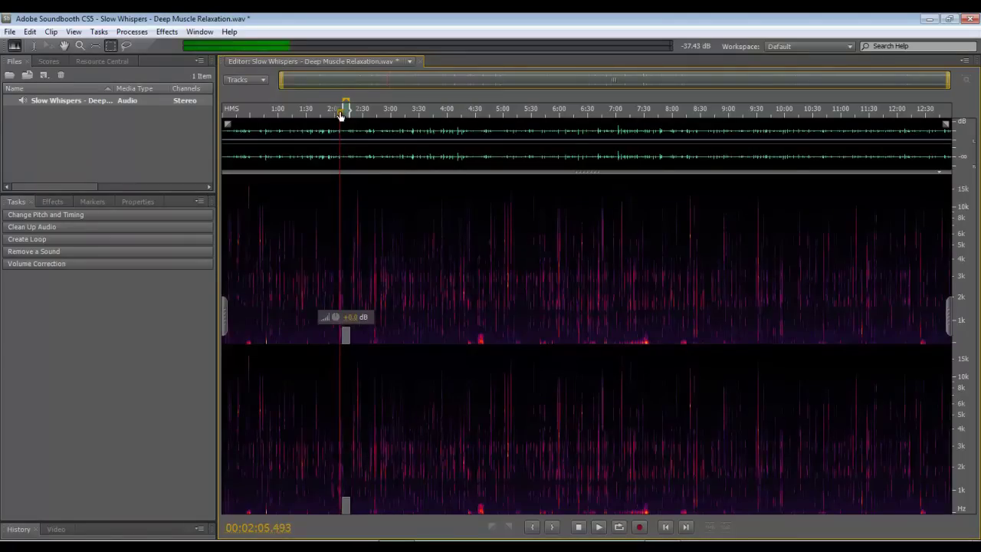
click(338, 114)
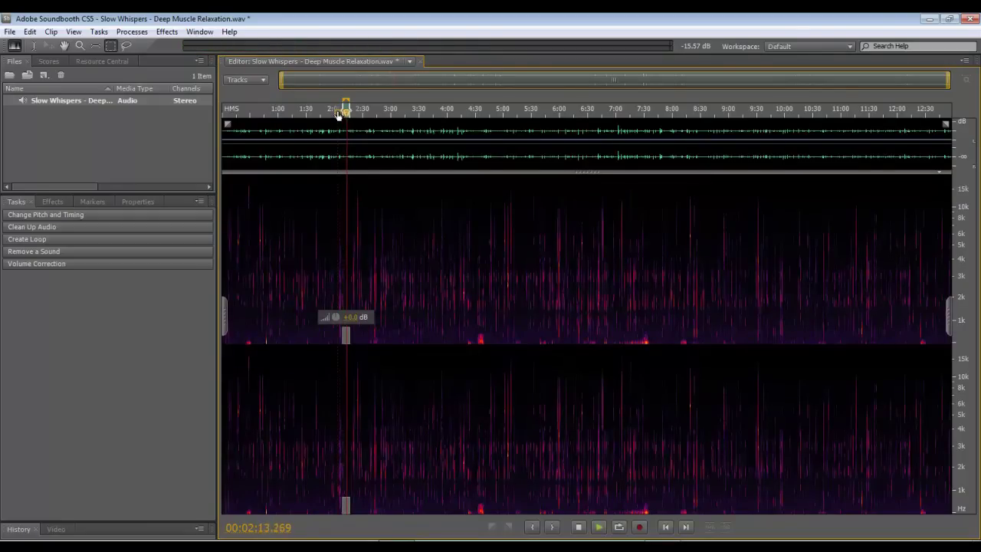
key(space)
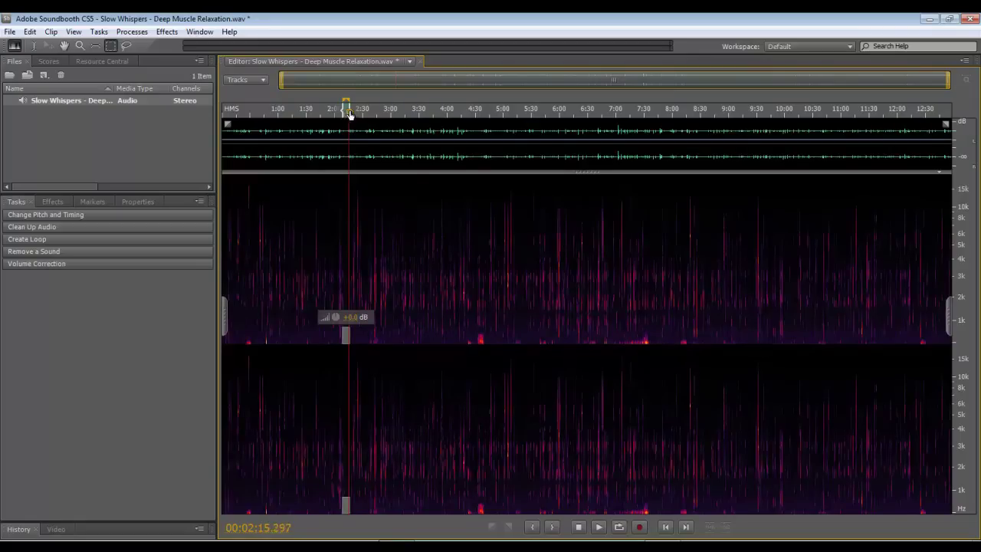
Audition the passage from 7:00 to about 7:25
drag(349, 114, 614, 113)
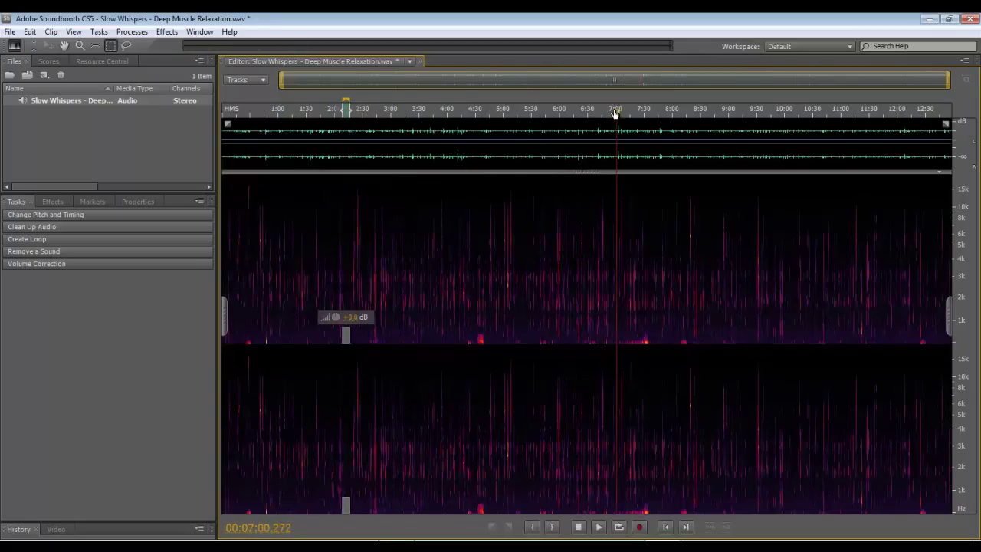
key(space)
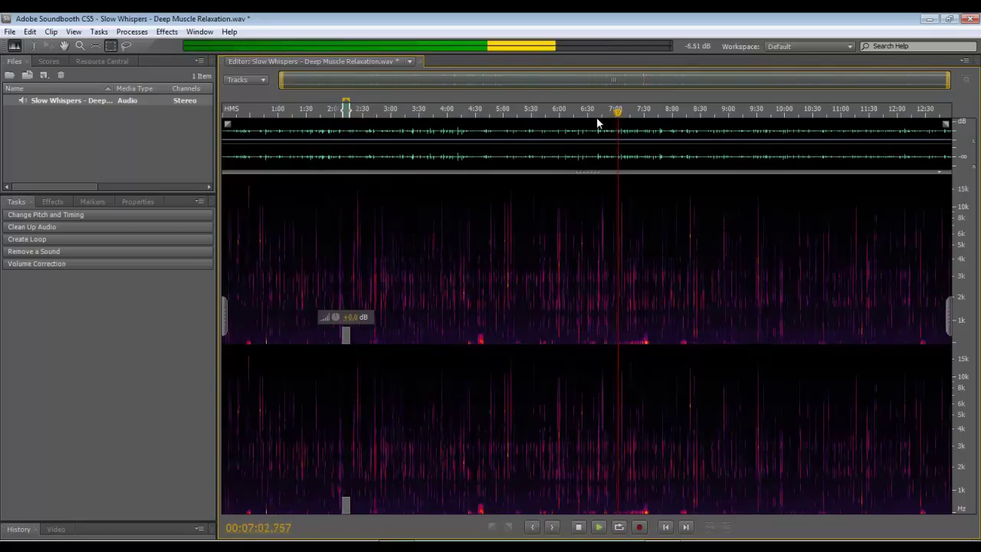
drag(619, 114, 637, 113)
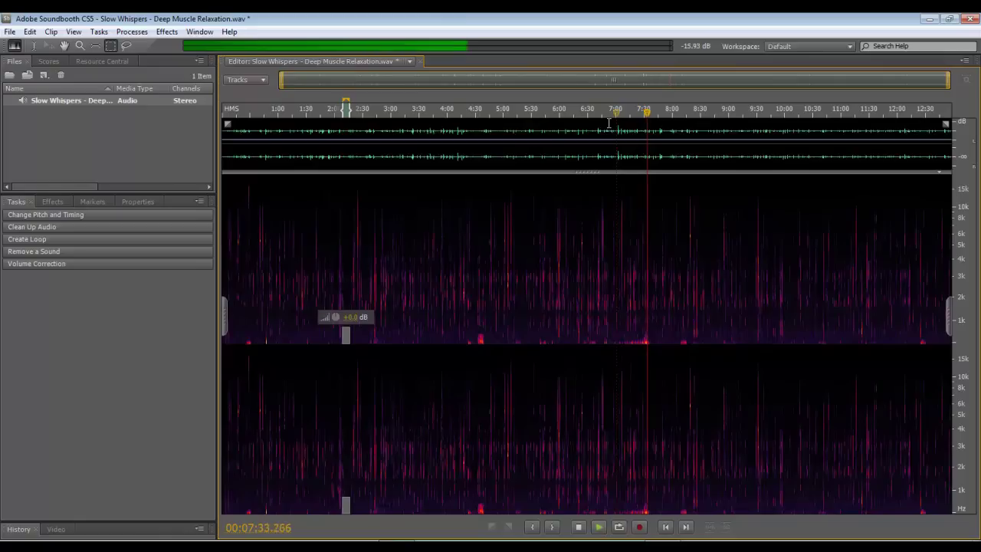
key(space)
Audition around 4:30, then box the low noise spike there and play it
drag(452, 110, 476, 113)
key(space)
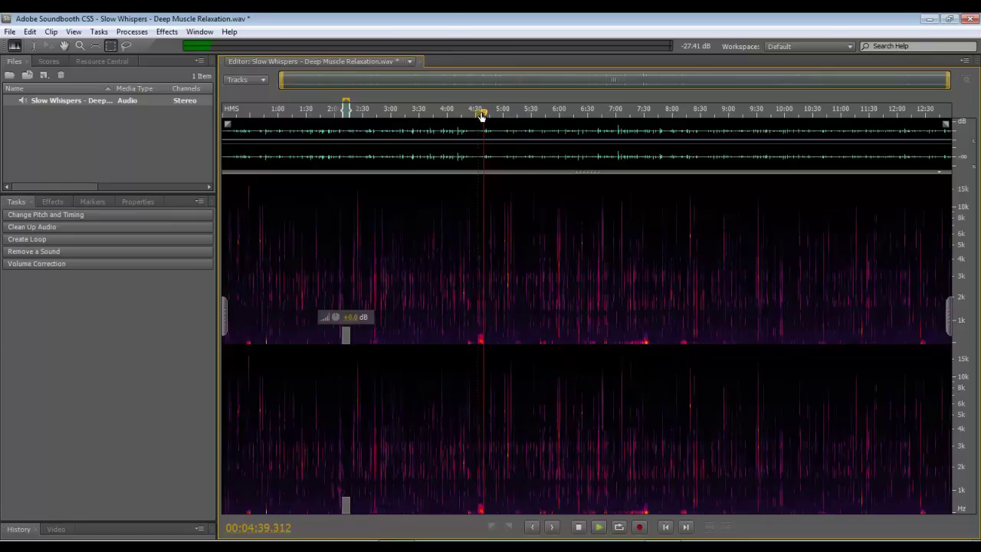
key(space)
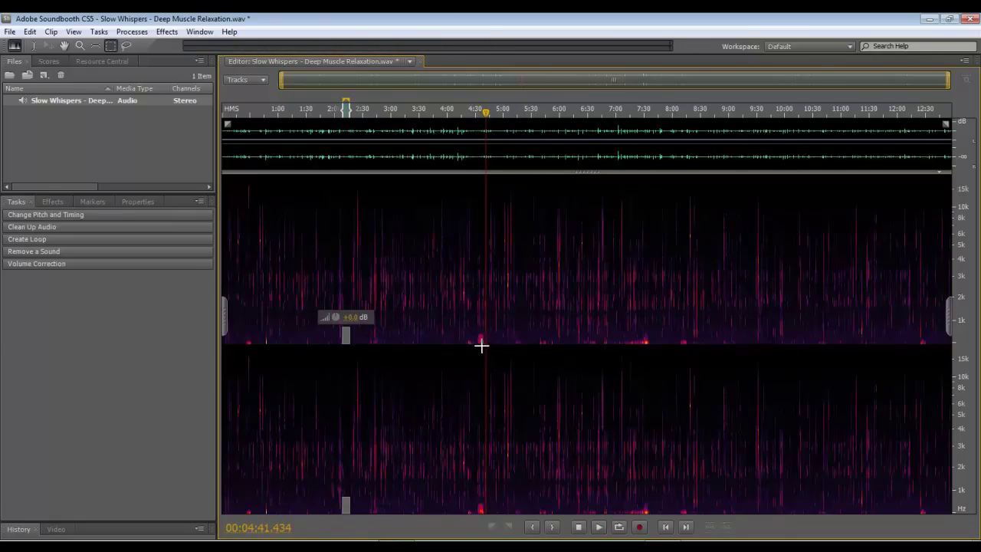
drag(466, 330, 322, 312)
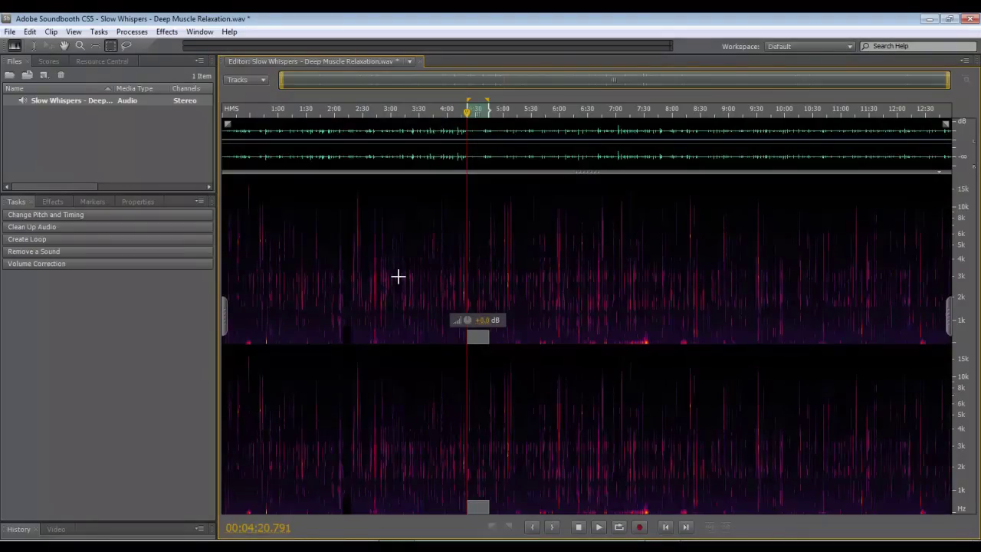
key(space)
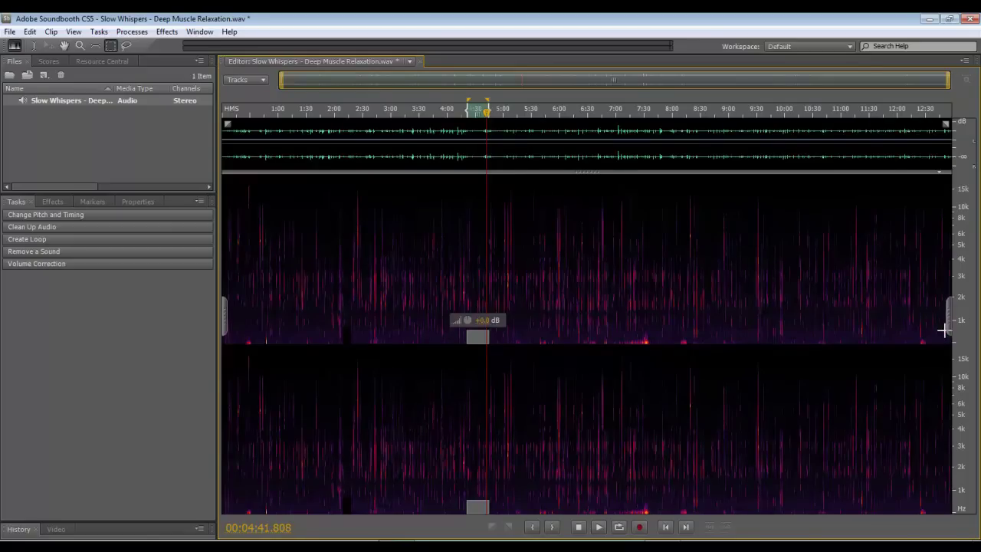
Select a thin bottom-frequency strip spanning the full recording and drag its volume down
drag(943, 329, 210, 348)
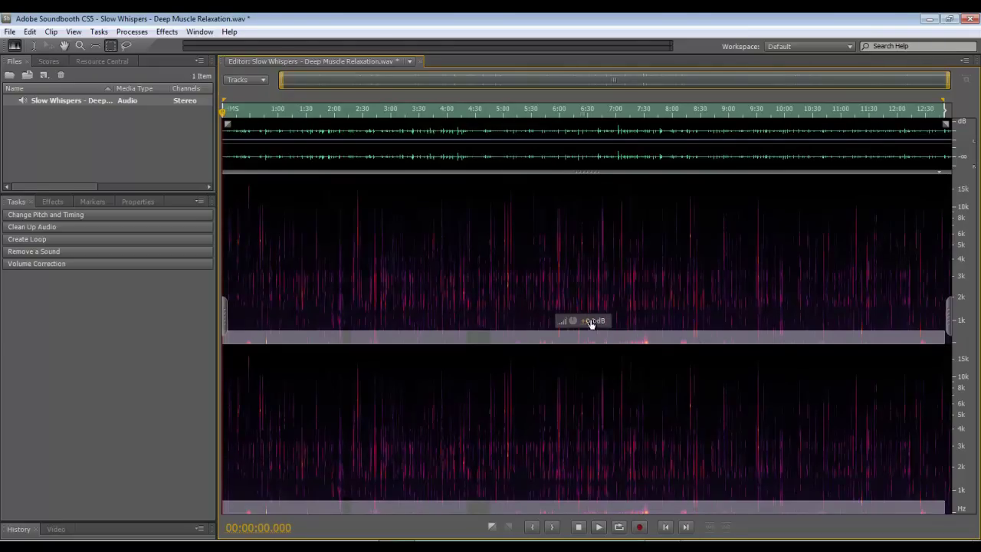
drag(587, 321, 355, 319)
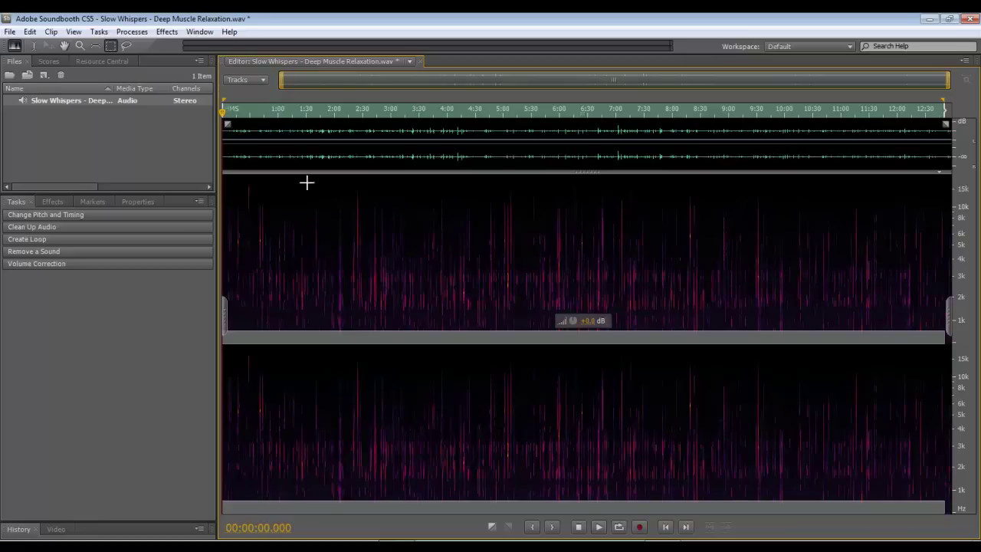
drag(223, 115, 228, 113)
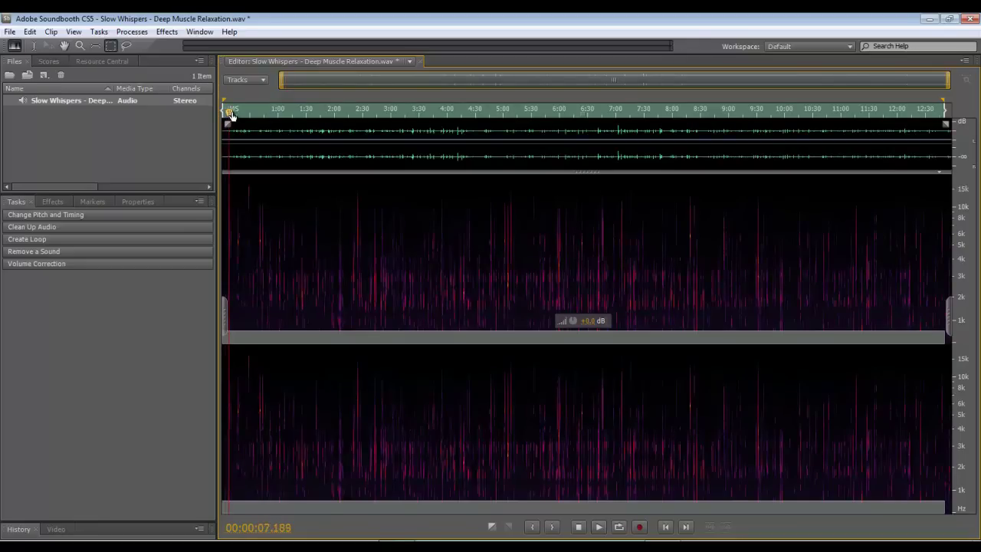
key(space)
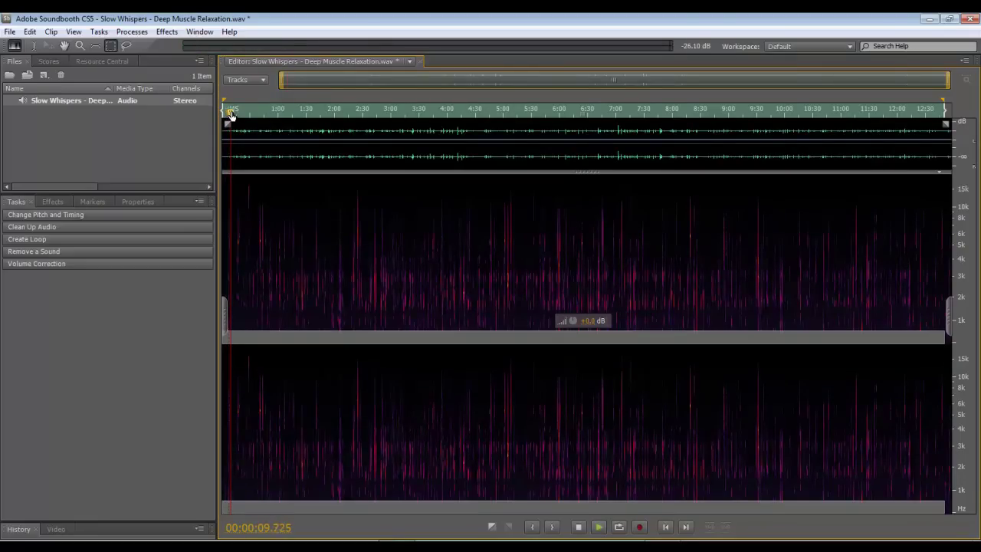
drag(230, 113, 409, 114)
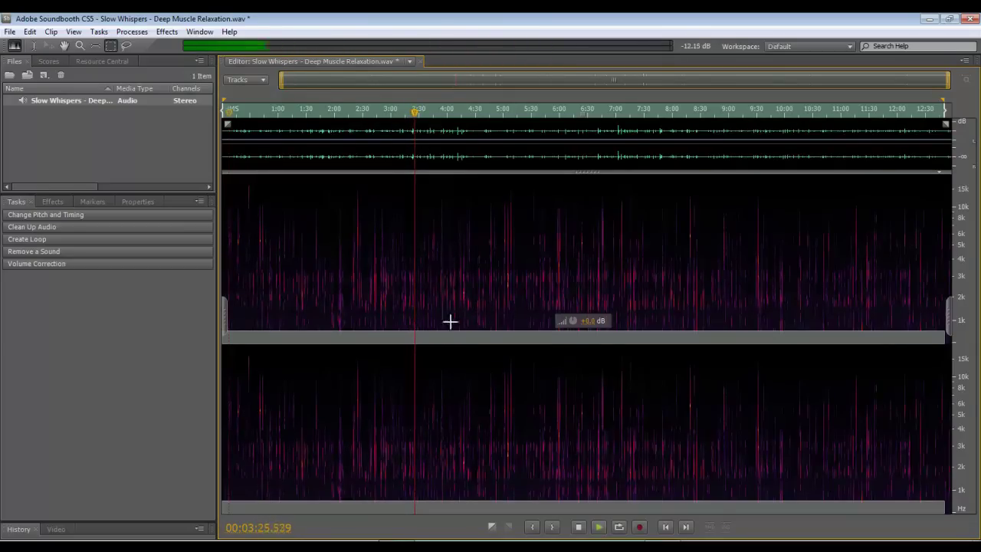
key(space)
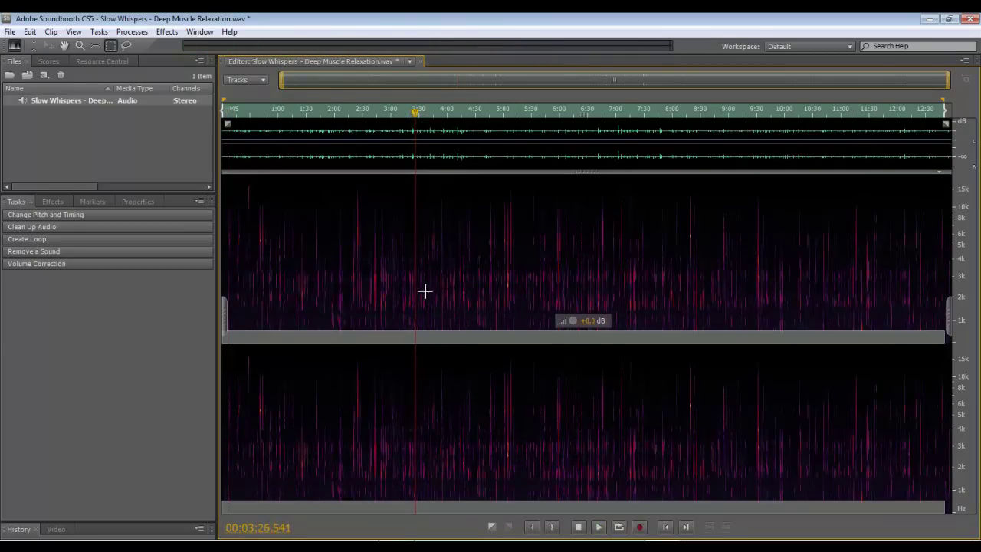